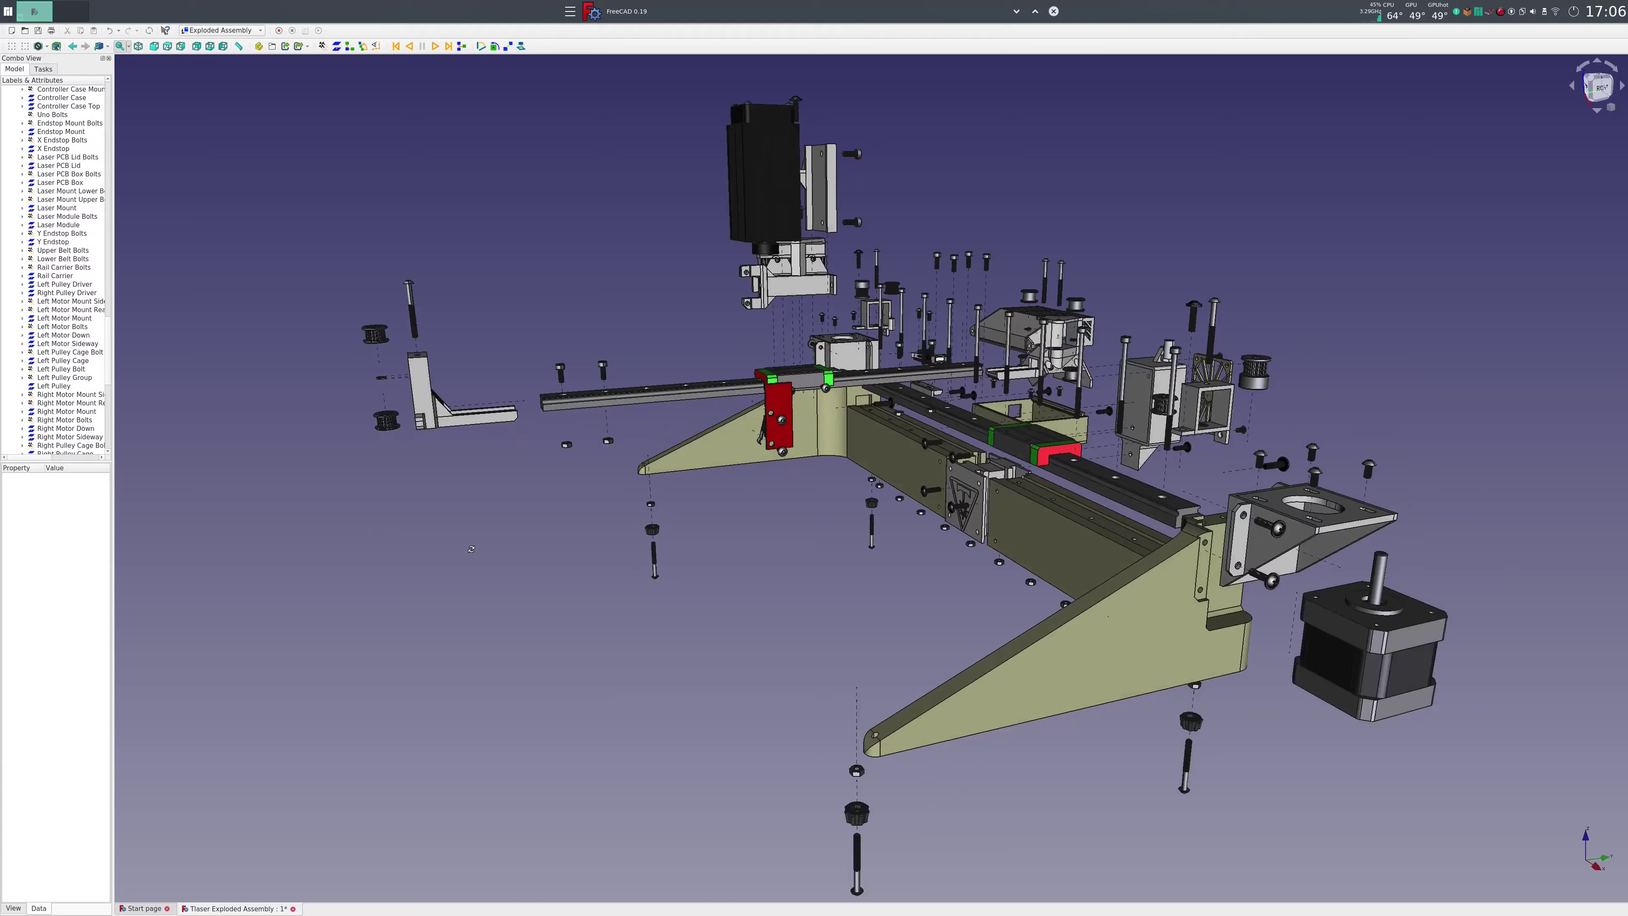
# Turn the exploded engraver frame to a front view and start the exploded-assembly animation.
pyautogui.moveTo(471, 549); pyautogui.dragTo(134, 515, button='middle')
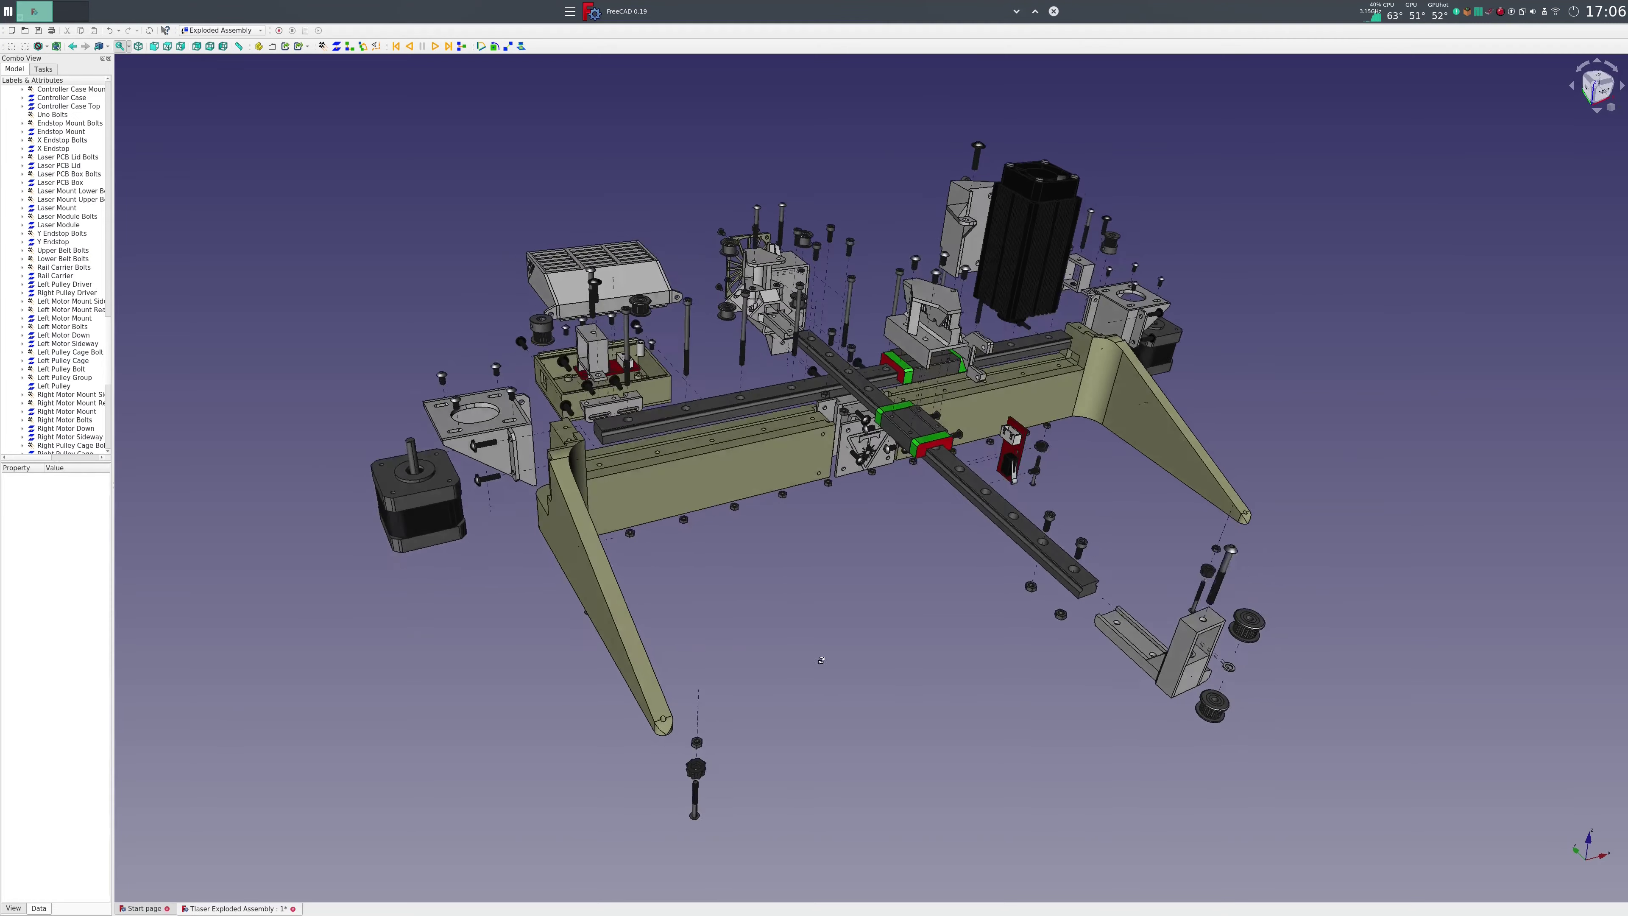
pyautogui.moveTo(833, 634)
pyautogui.mouseDown(button='middle')
pyautogui.moveTo(768, 633)
pyautogui.moveTo(1118, 571)
pyautogui.mouseUp(button='middle')
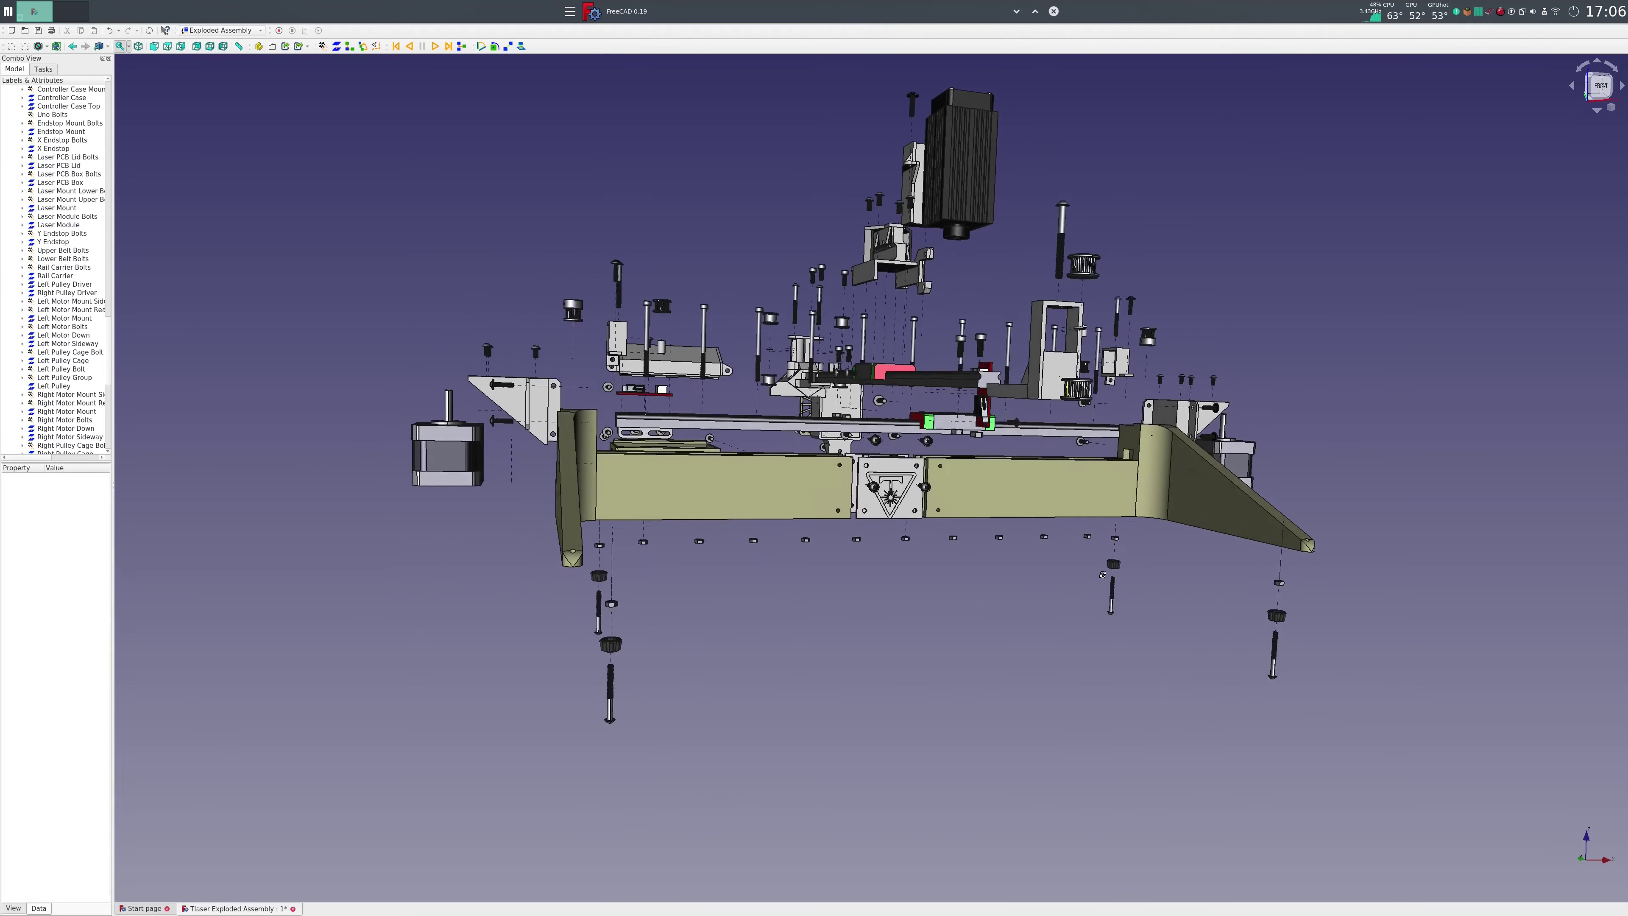
pyautogui.click(410, 46)
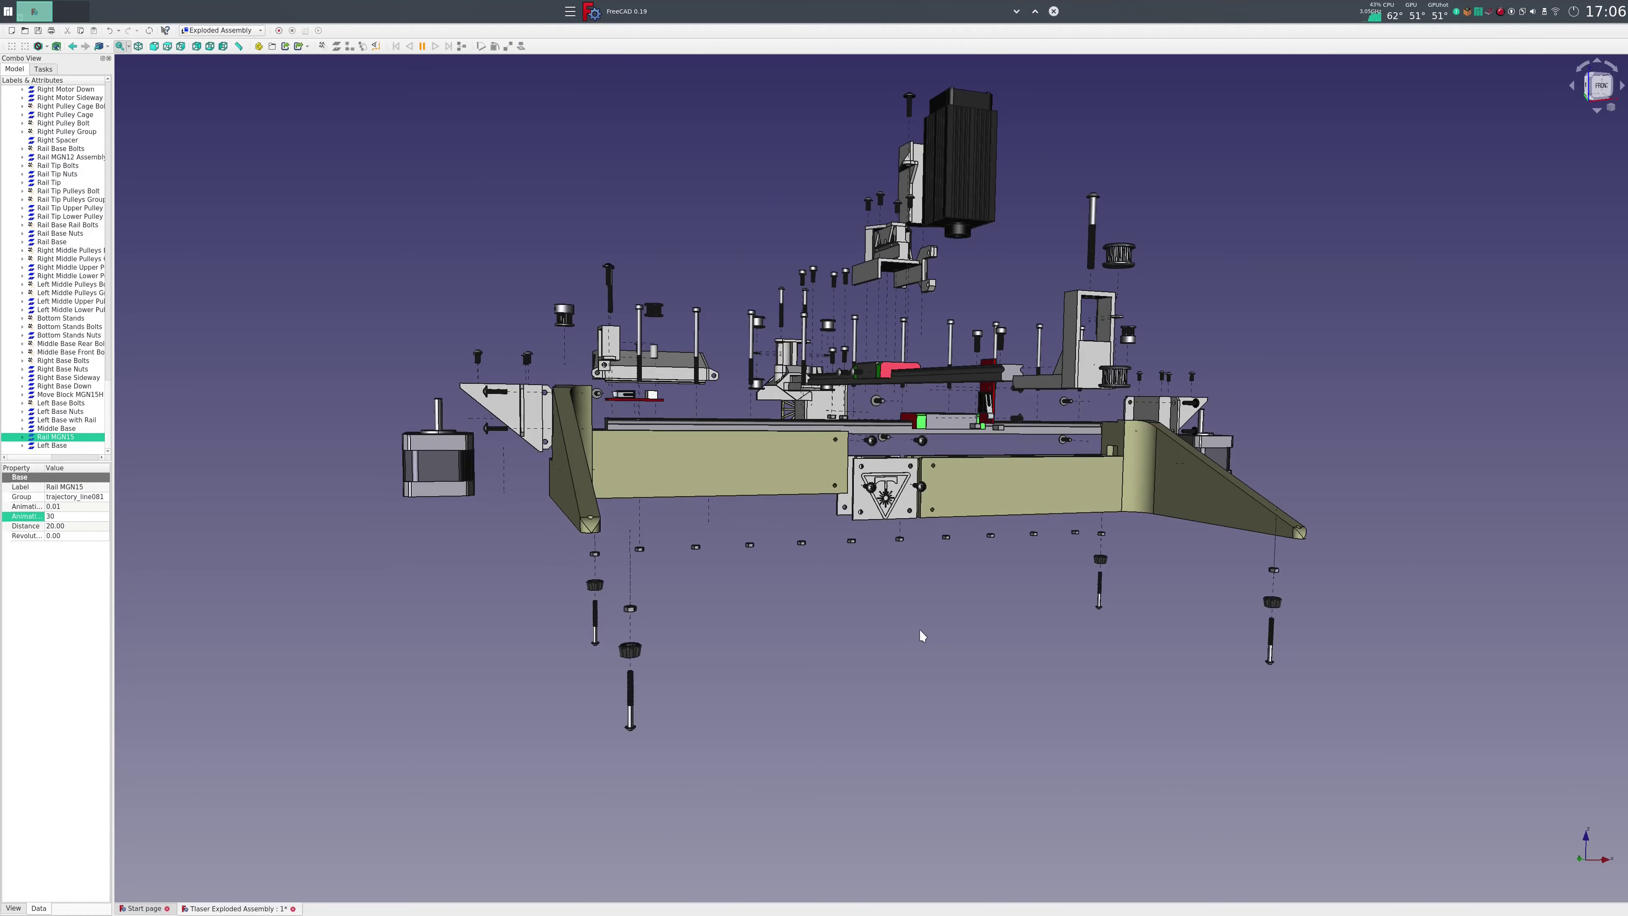
# Orbit to an elevated isometric view as the base, rail and stand parts move back.
pyautogui.moveTo(832, 633); pyautogui.dragTo(576, 704, button='middle')
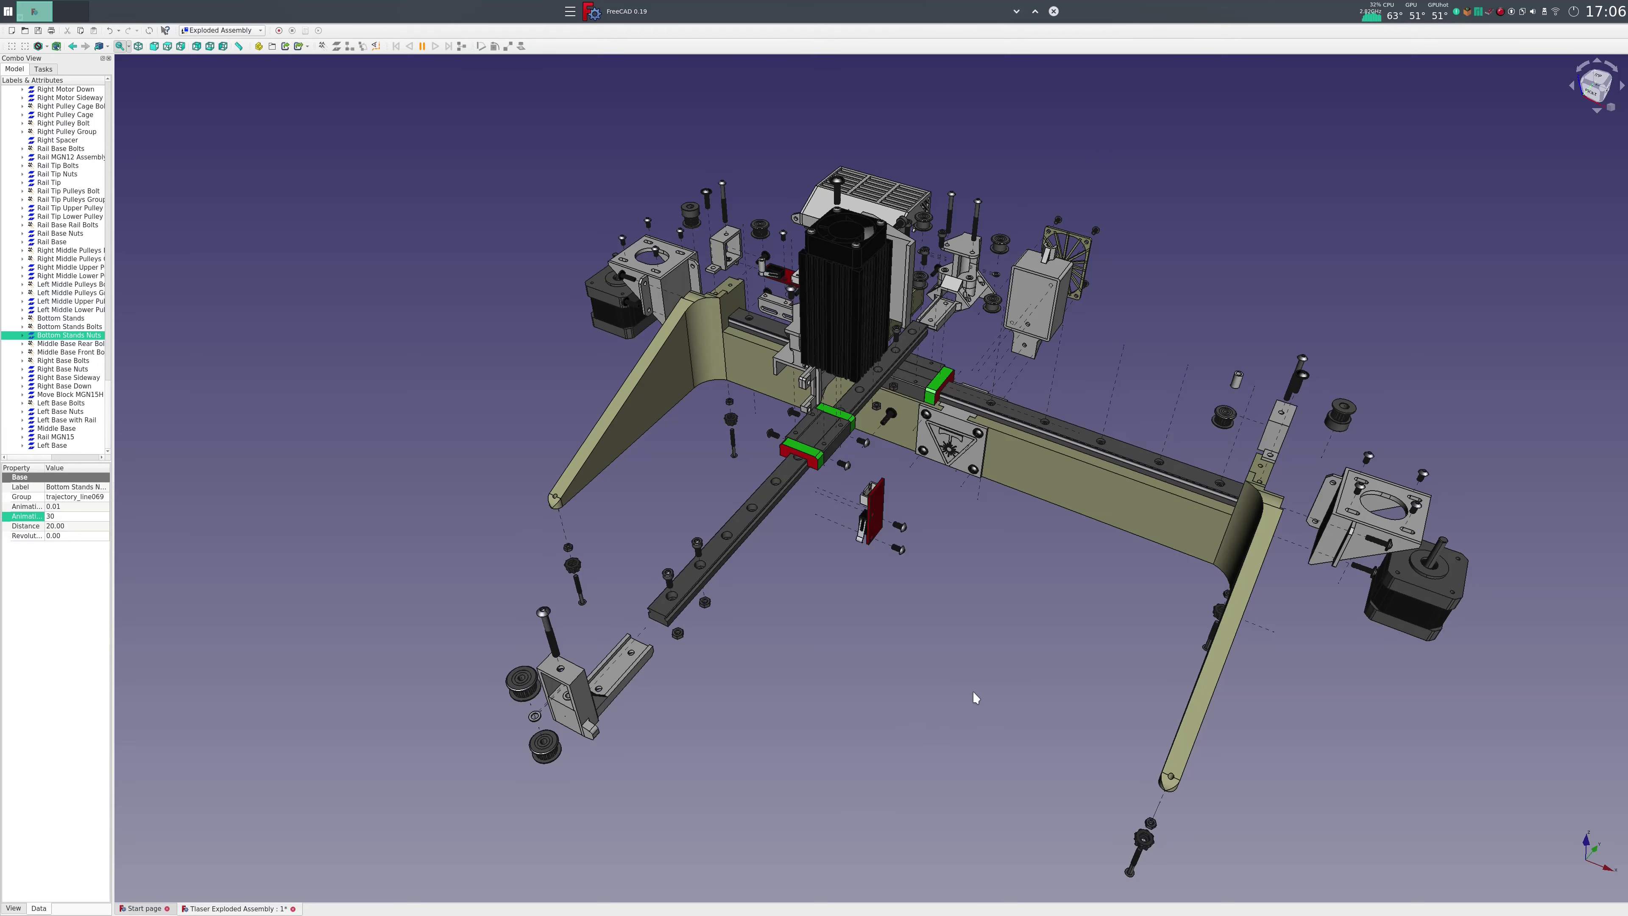
pyautogui.moveTo(973, 692); pyautogui.dragTo(884, 565, button='middle')
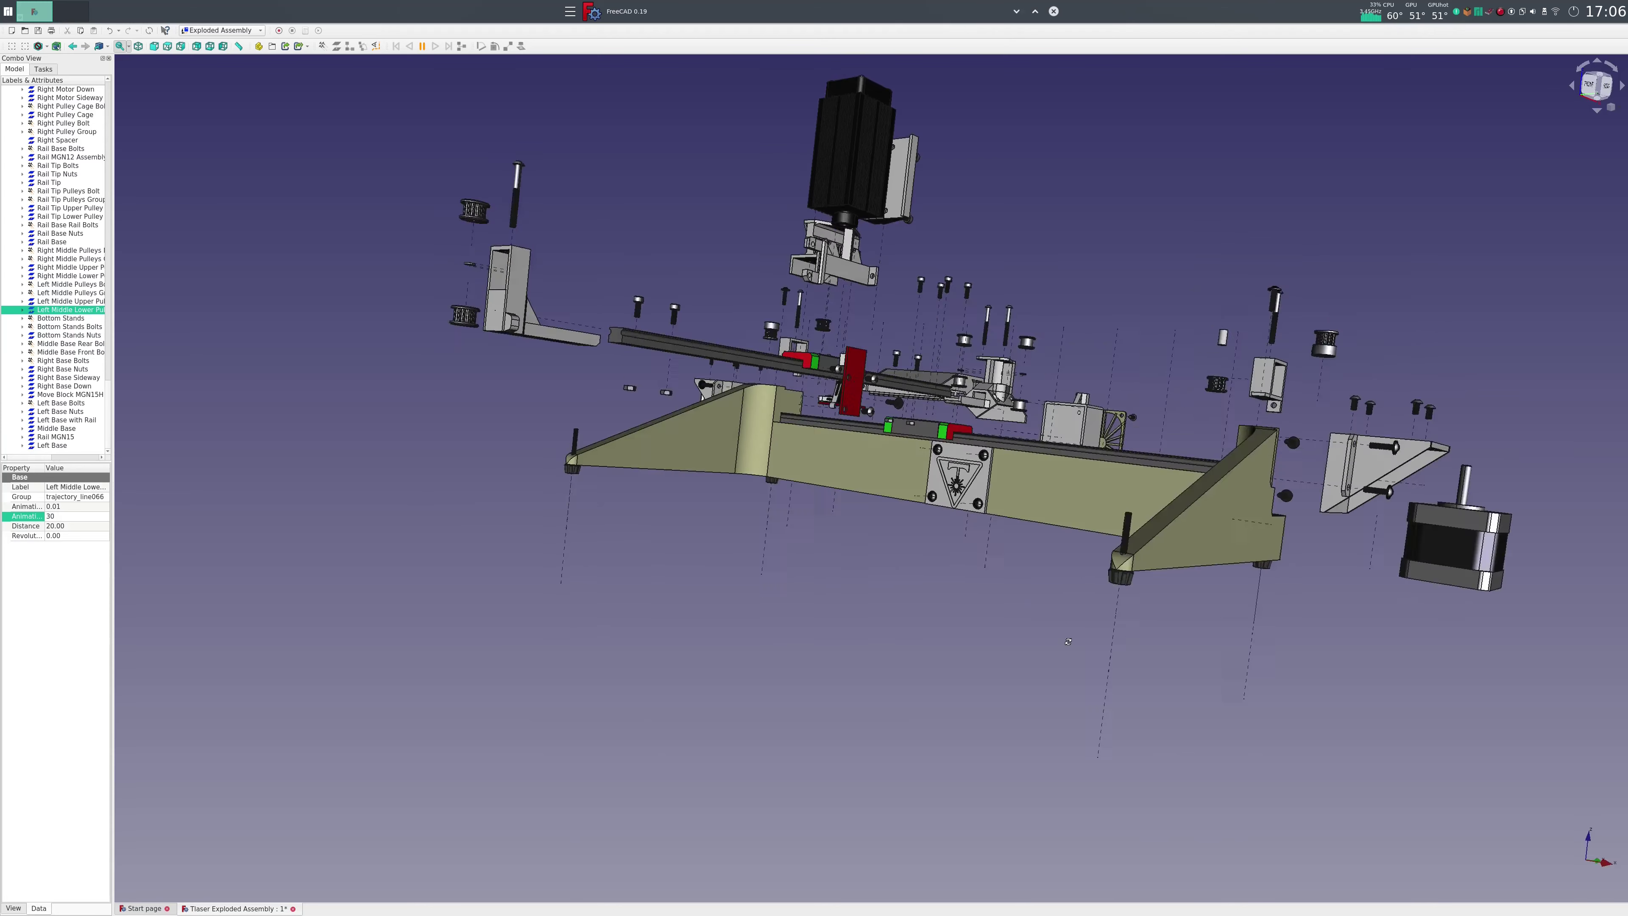
pyautogui.moveTo(1116, 567)
pyautogui.mouseDown(button='middle')
pyautogui.moveTo(847, 553)
pyautogui.moveTo(825, 585)
pyautogui.moveTo(728, 614)
pyautogui.moveTo(817, 653)
pyautogui.mouseUp(button='middle')
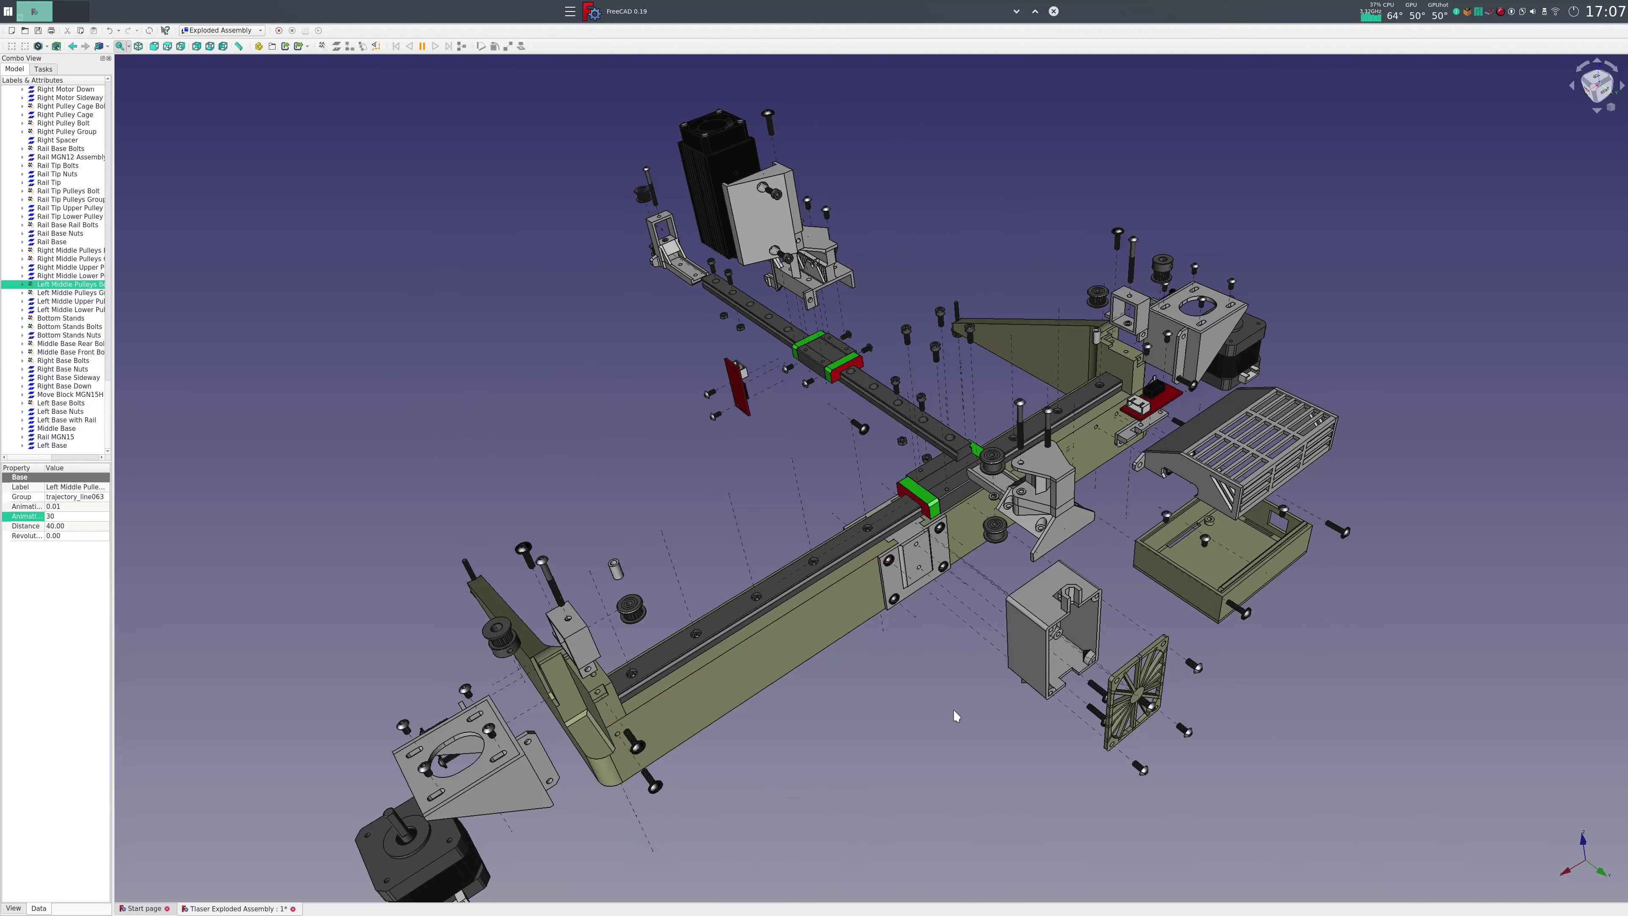
pyautogui.moveTo(942, 708); pyautogui.dragTo(941, 676, button='middle')
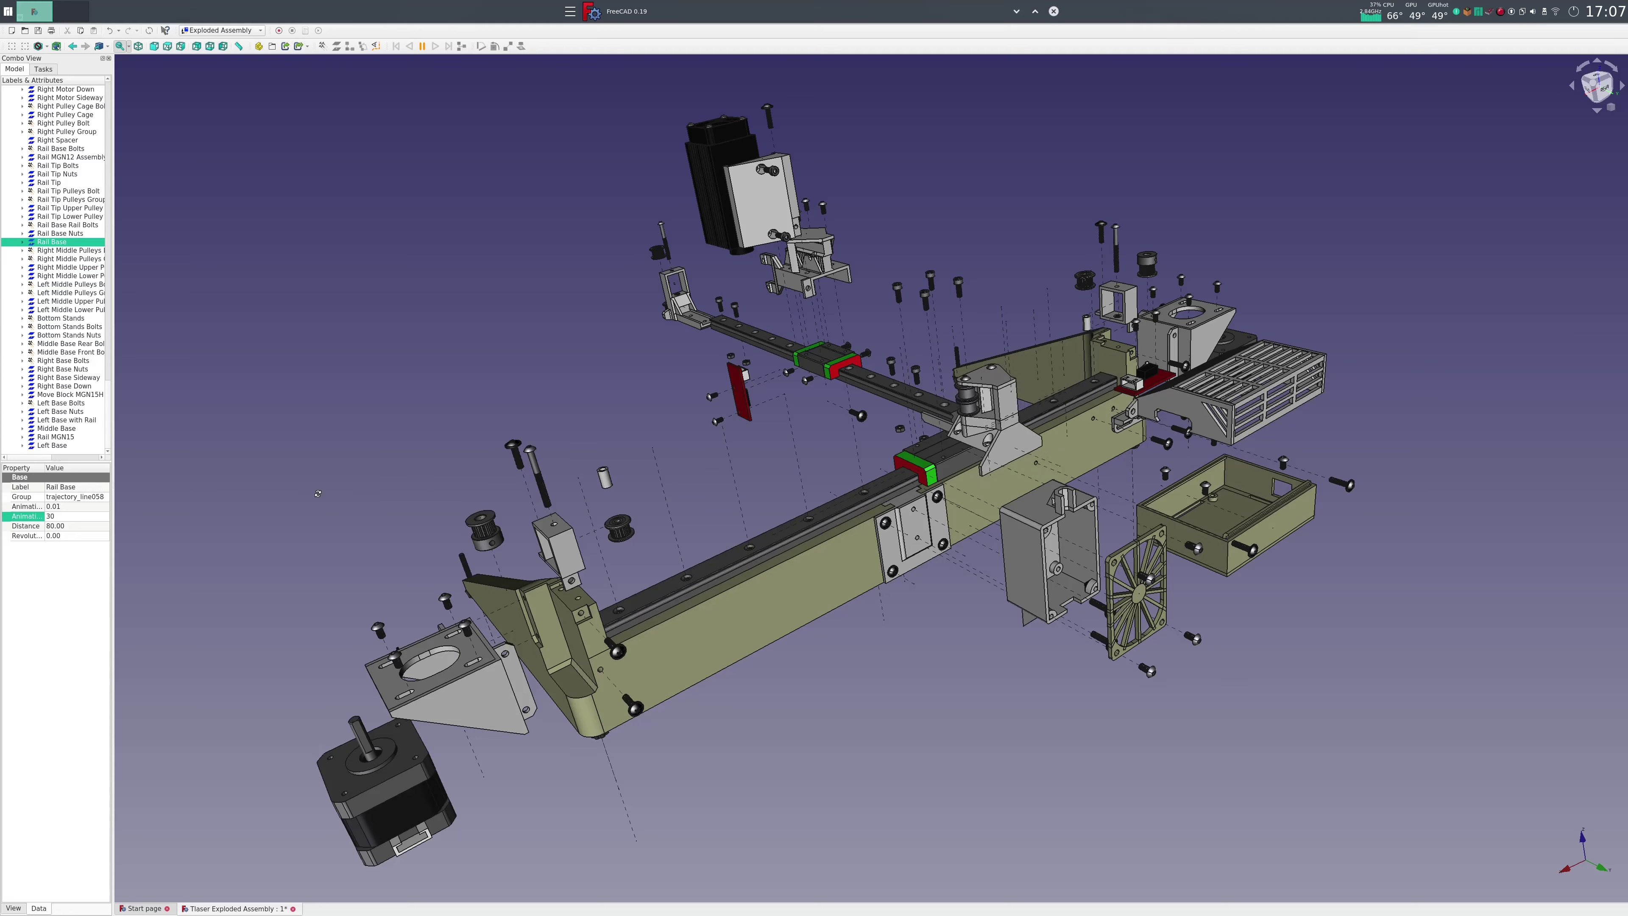
# Orbit around the frame while the right stepper motor and its bolted mount seat on the base.
pyautogui.moveTo(310, 488); pyautogui.dragTo(757, 566, button='middle')
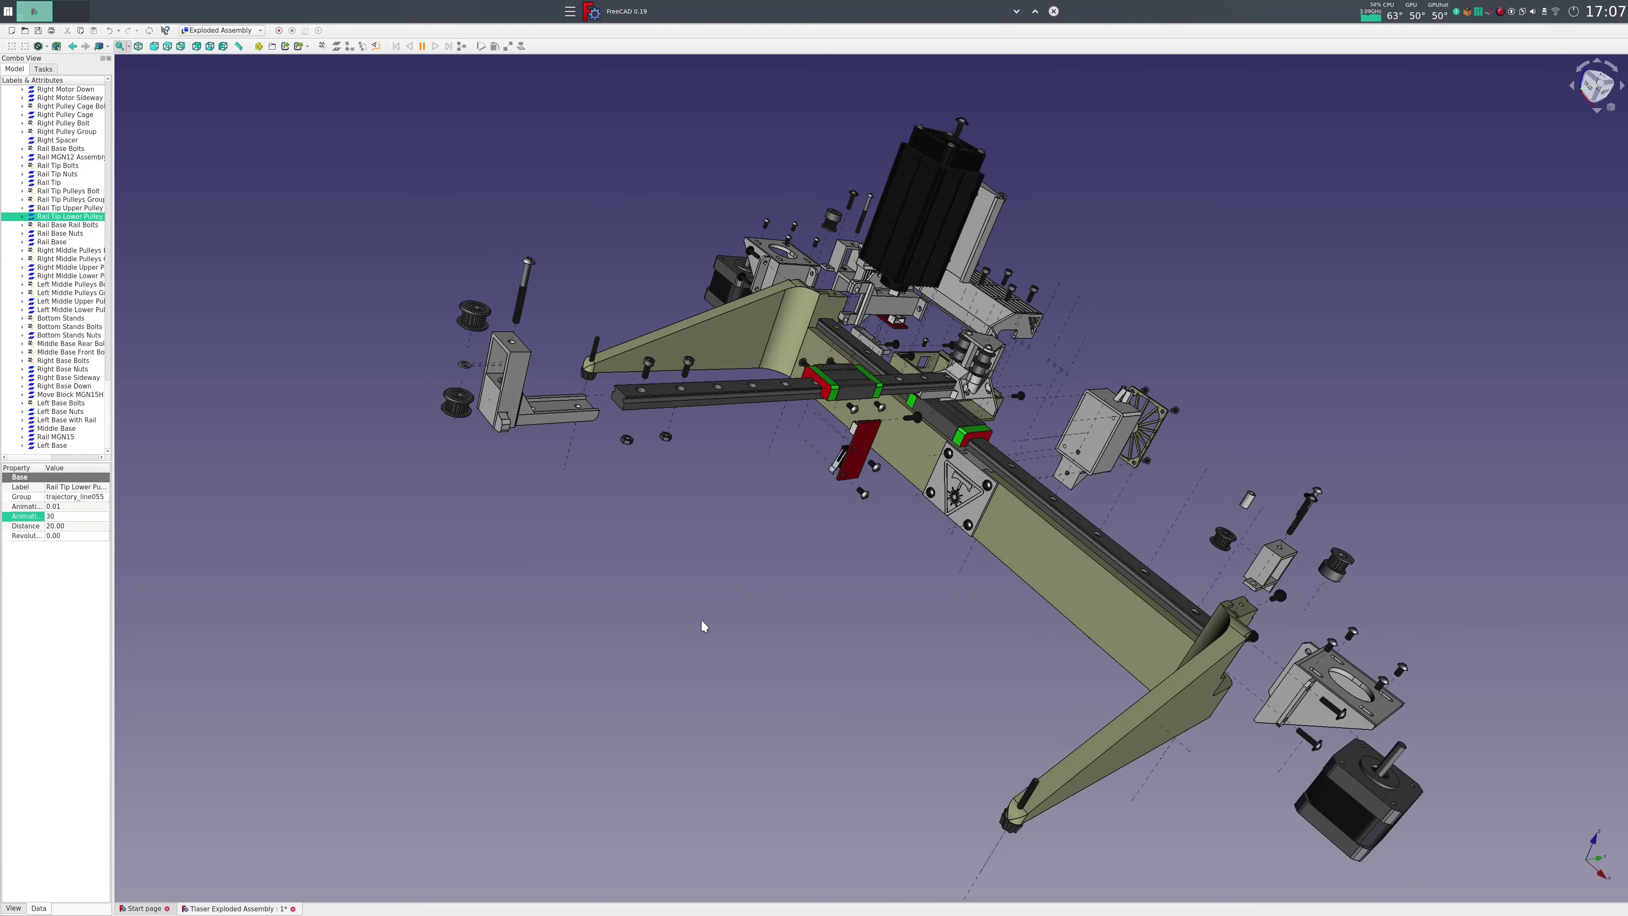
pyautogui.moveTo(645, 620); pyautogui.dragTo(705, 622, button='middle')
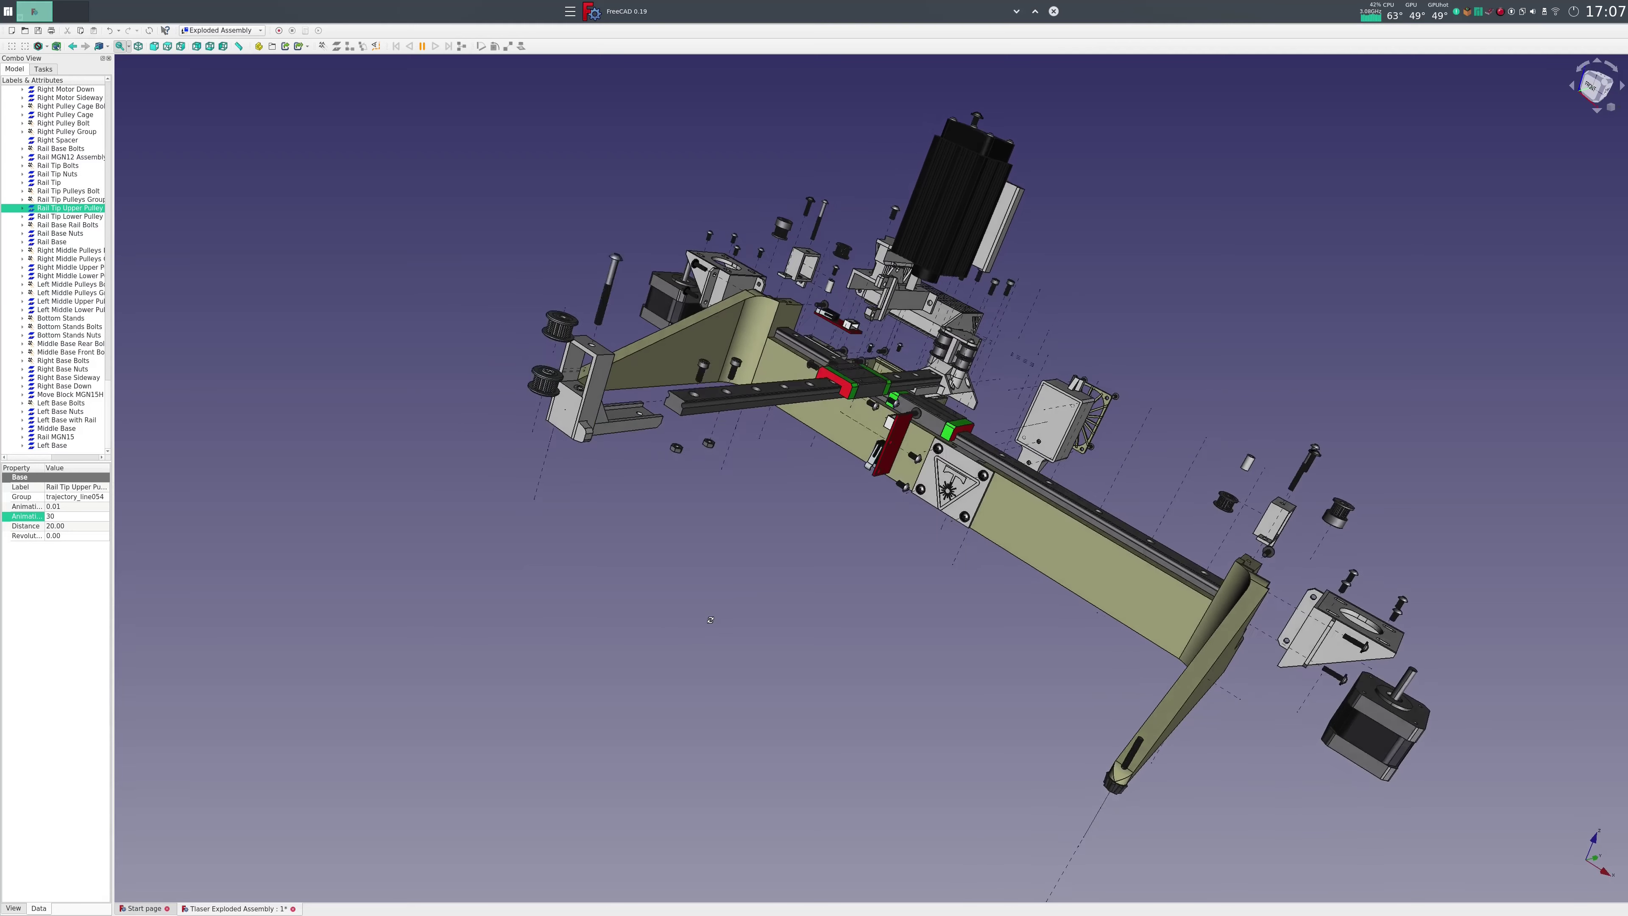
pyautogui.moveTo(1295, 723)
pyautogui.mouseDown(button='middle')
pyautogui.moveTo(792, 618)
pyautogui.moveTo(539, 593)
pyautogui.mouseUp(button='middle')
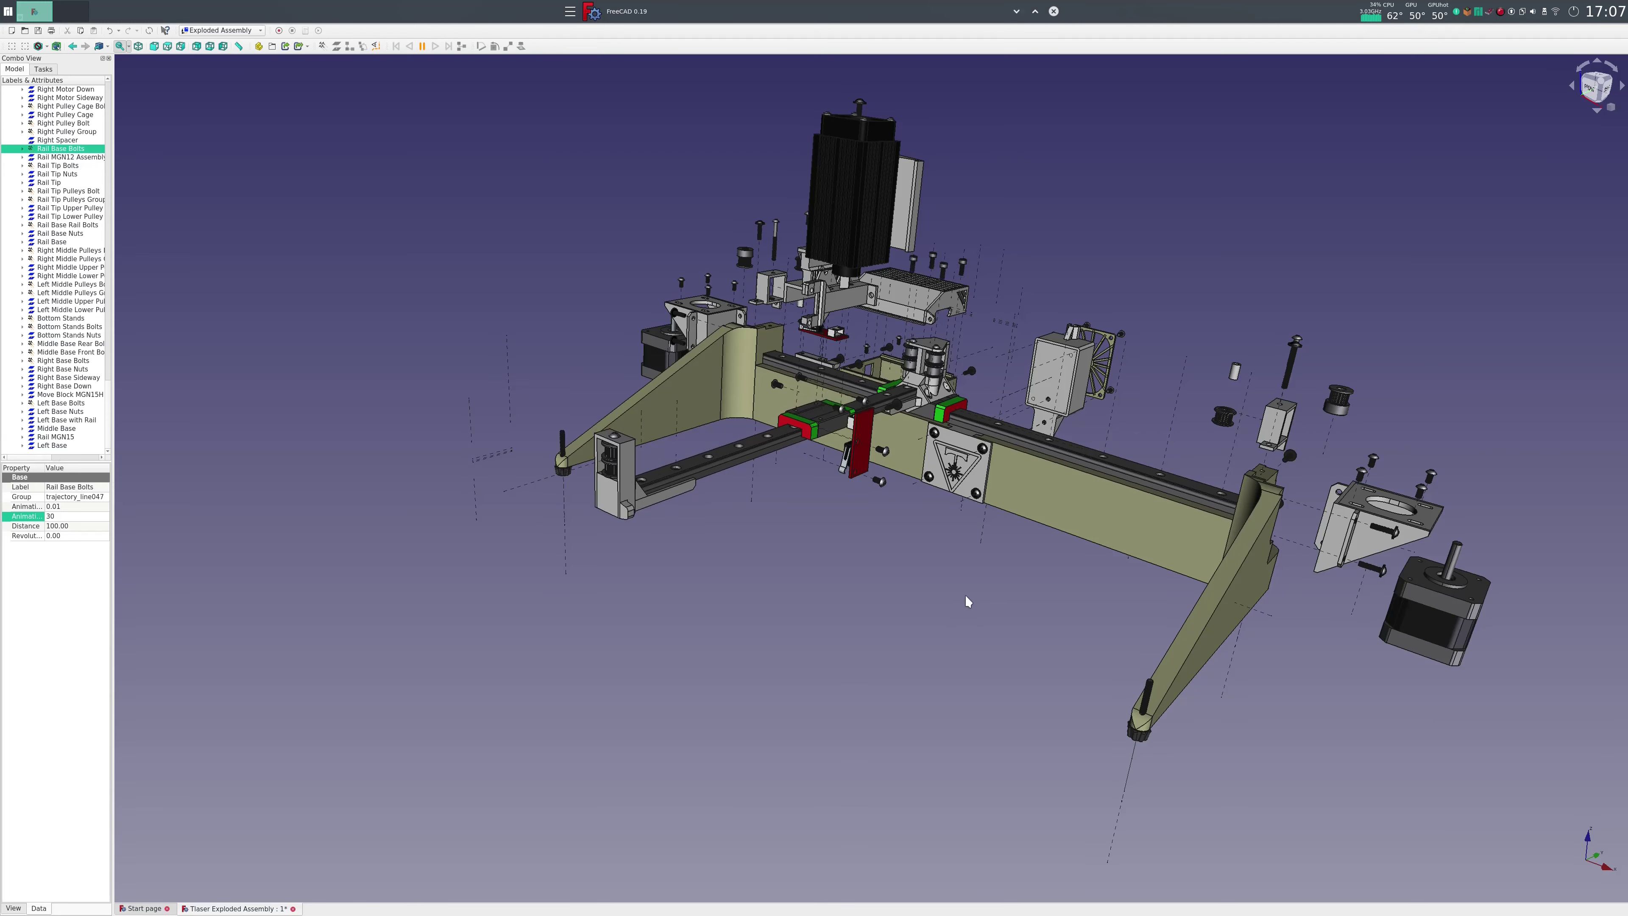
pyautogui.moveTo(967, 601); pyautogui.dragTo(903, 625, button='middle')
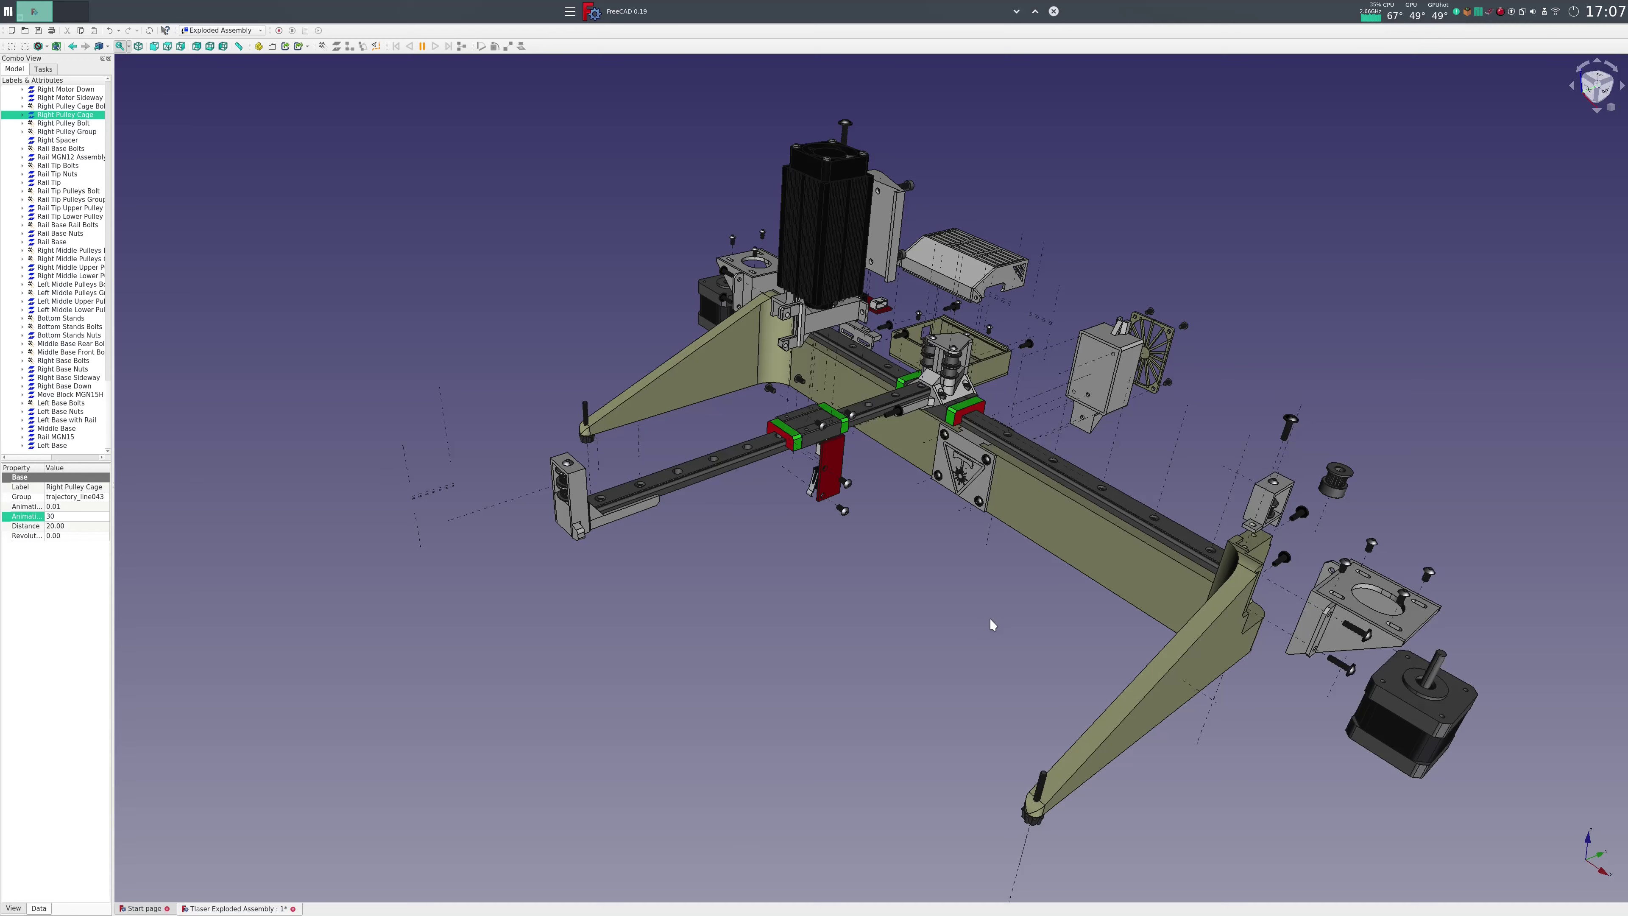
pyautogui.moveTo(987, 626); pyautogui.dragTo(587, 572, button='middle')
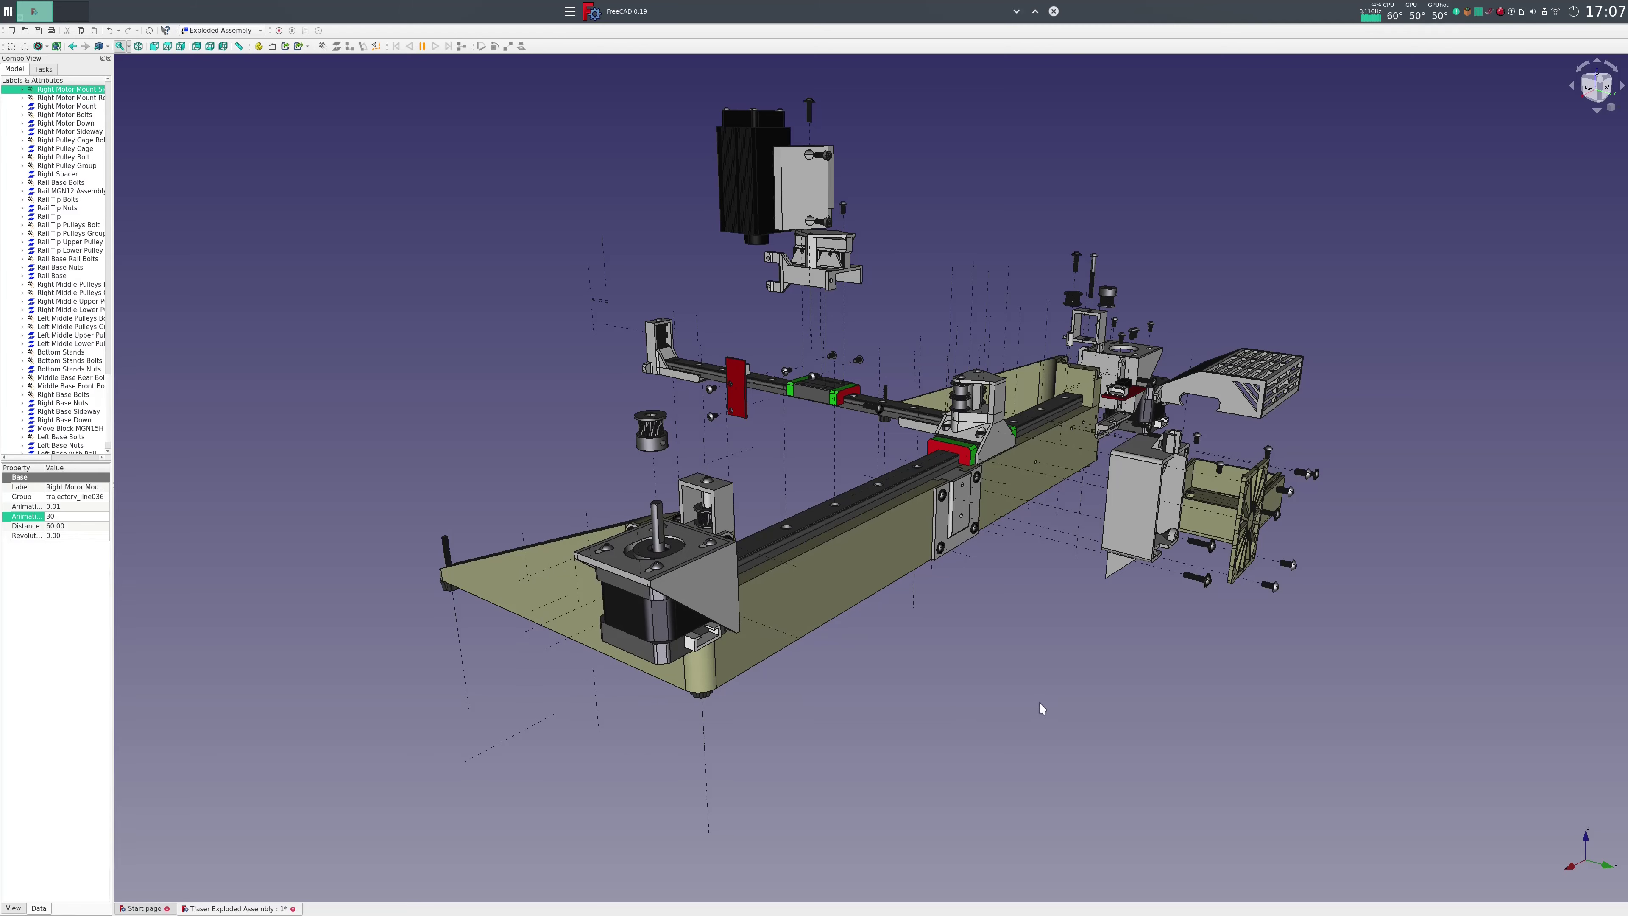
# Orbit from the left and top-down as the Y endstop, belt bolts and laser module settle in.
pyautogui.moveTo(1042, 699); pyautogui.dragTo(1186, 641, button='middle')
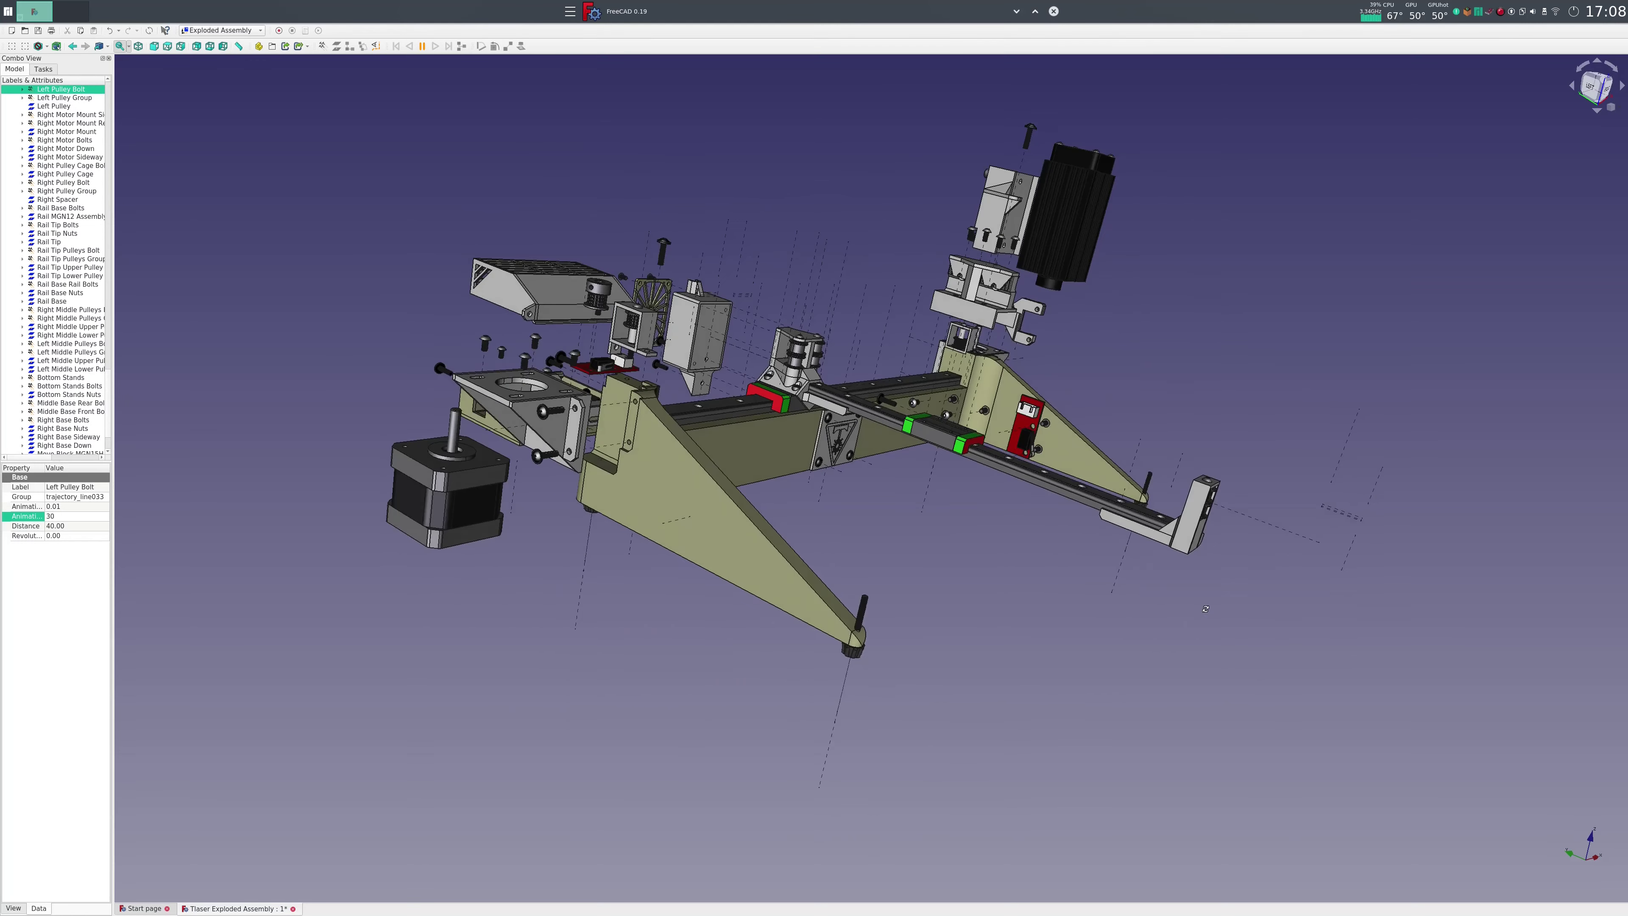
pyautogui.moveTo(1186, 641); pyautogui.dragTo(999, 658, button='middle')
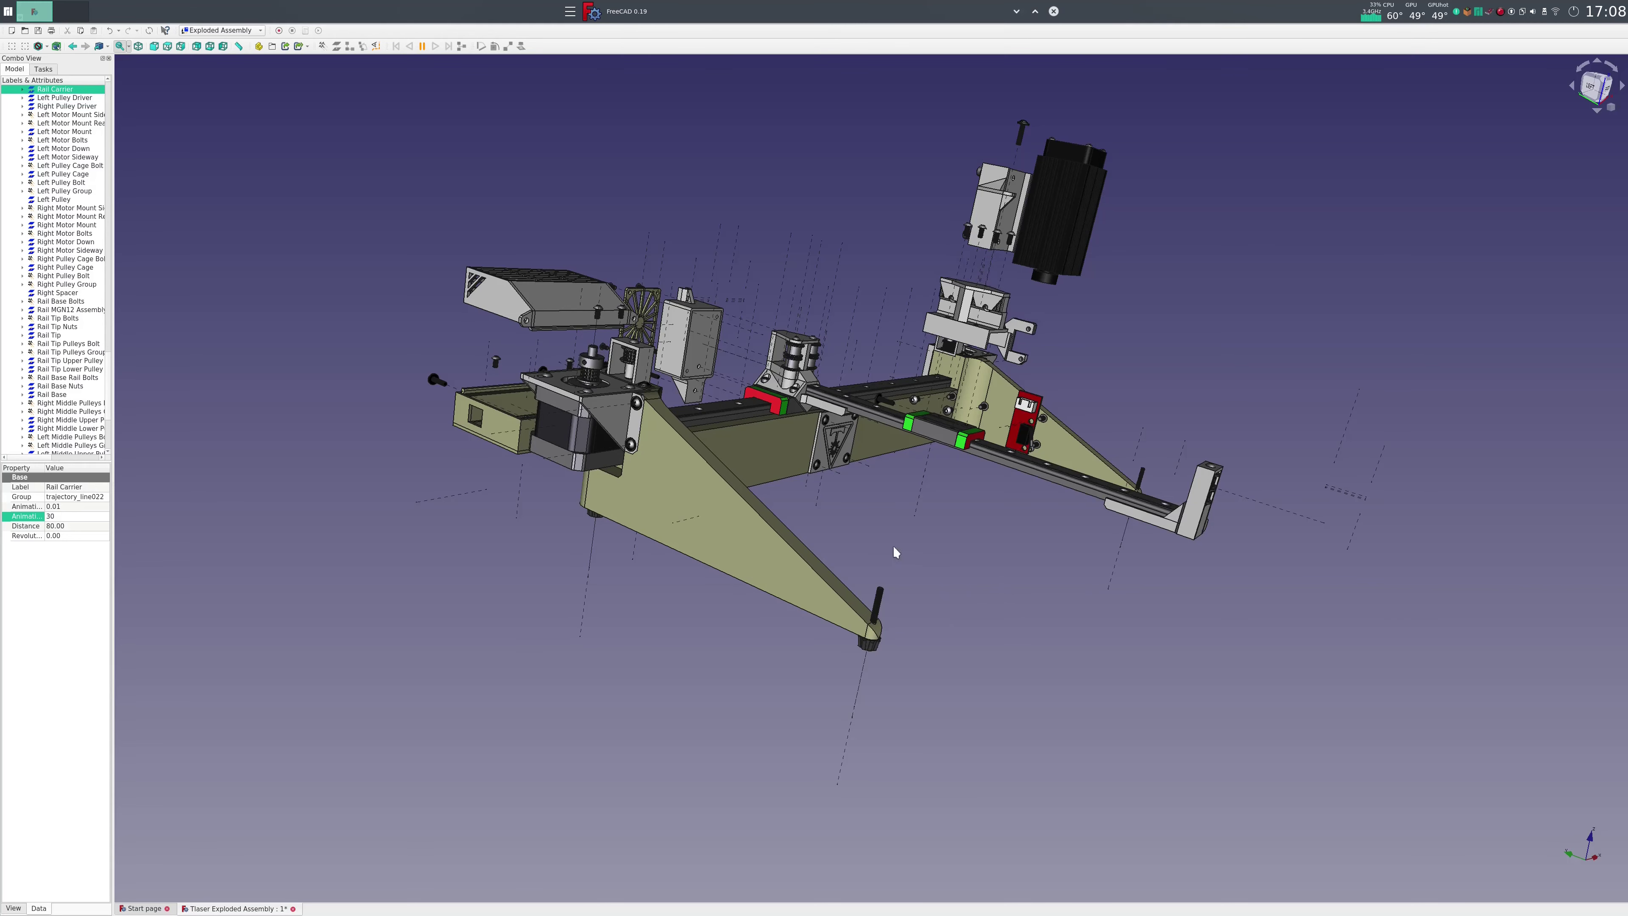
pyautogui.moveTo(893, 545)
pyautogui.mouseDown(button='middle')
pyautogui.moveTo(808, 589)
pyautogui.moveTo(649, 592)
pyautogui.mouseUp(button='middle')
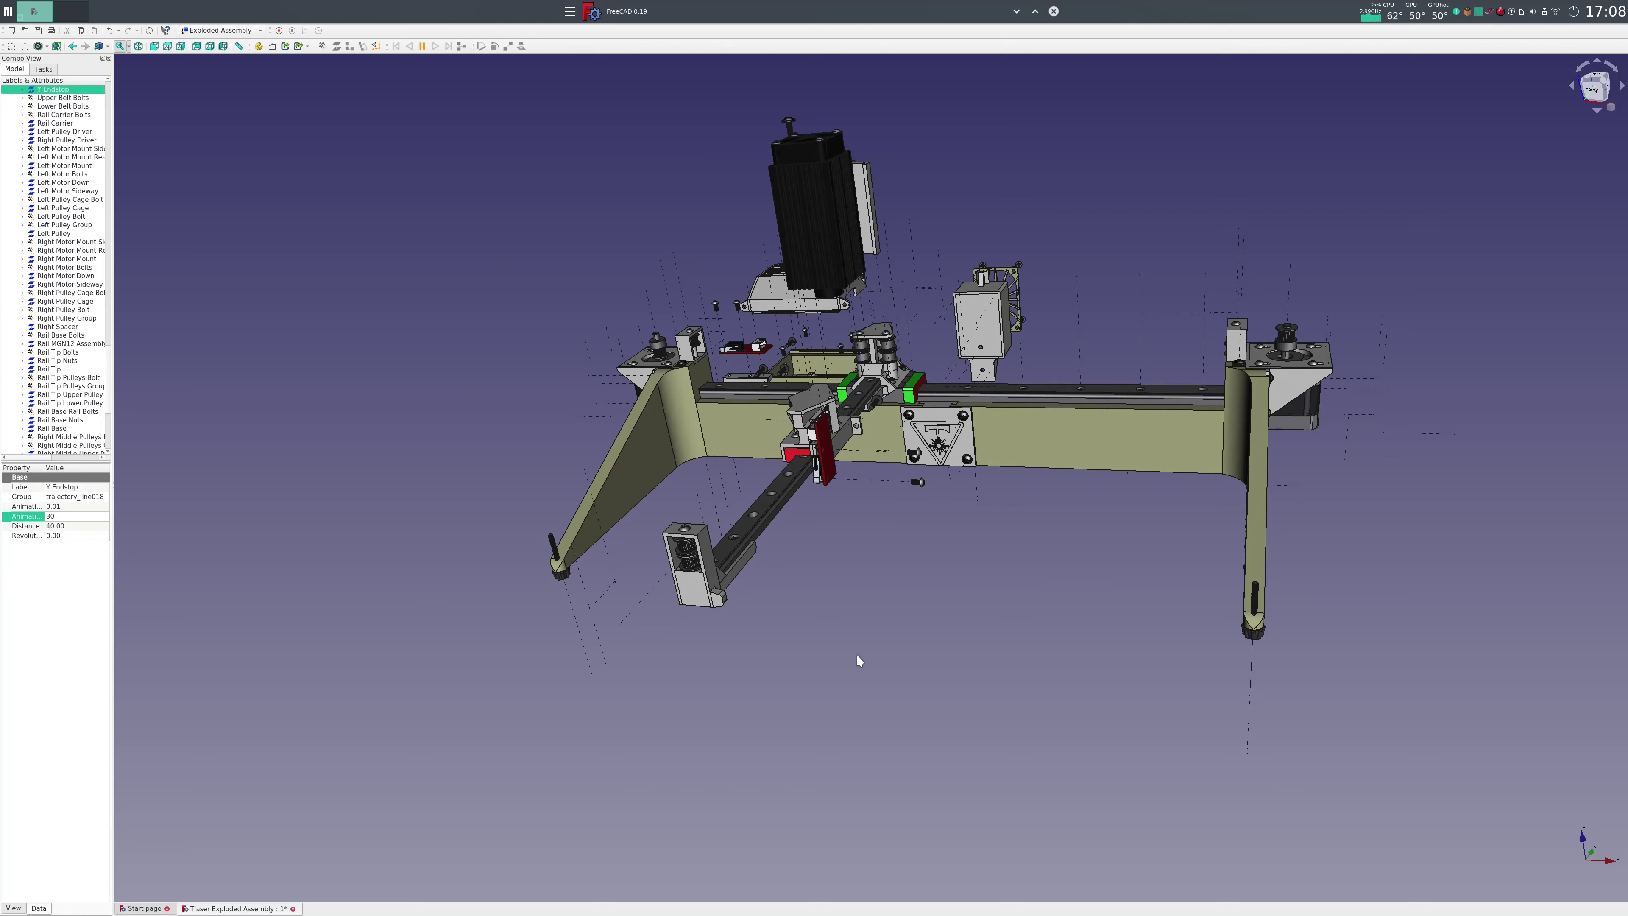
pyautogui.moveTo(862, 644); pyautogui.dragTo(489, 639, button='middle')
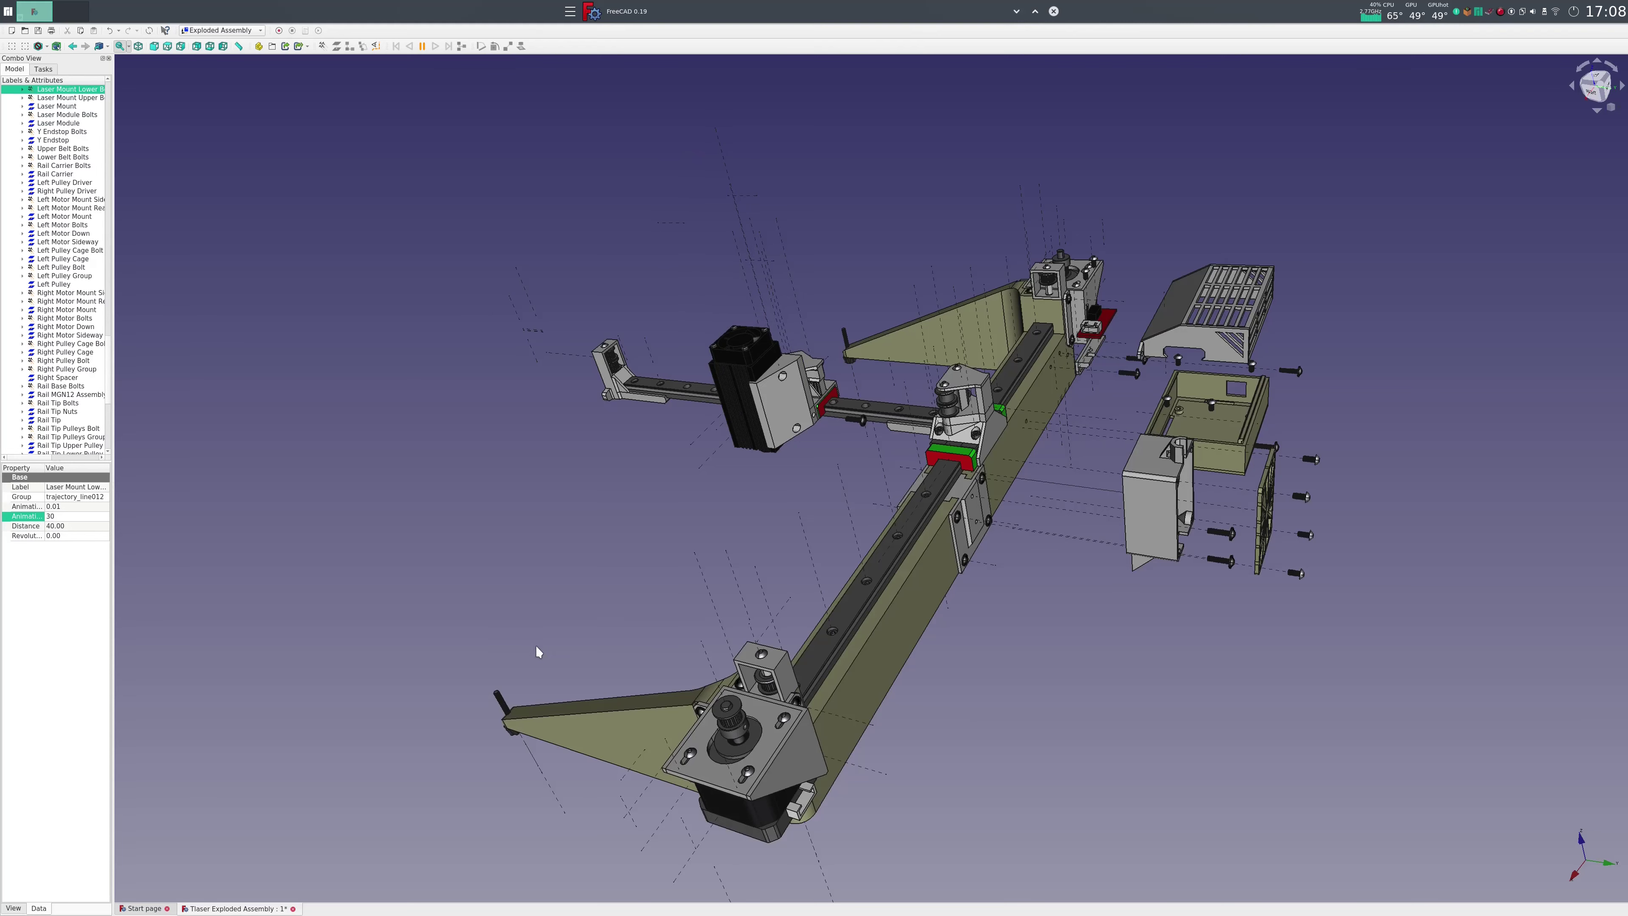
# Orbit through side, rear and top angles as the X endstop and controller case finish assembling.
pyautogui.moveTo(616, 642); pyautogui.dragTo(501, 599, button='middle')
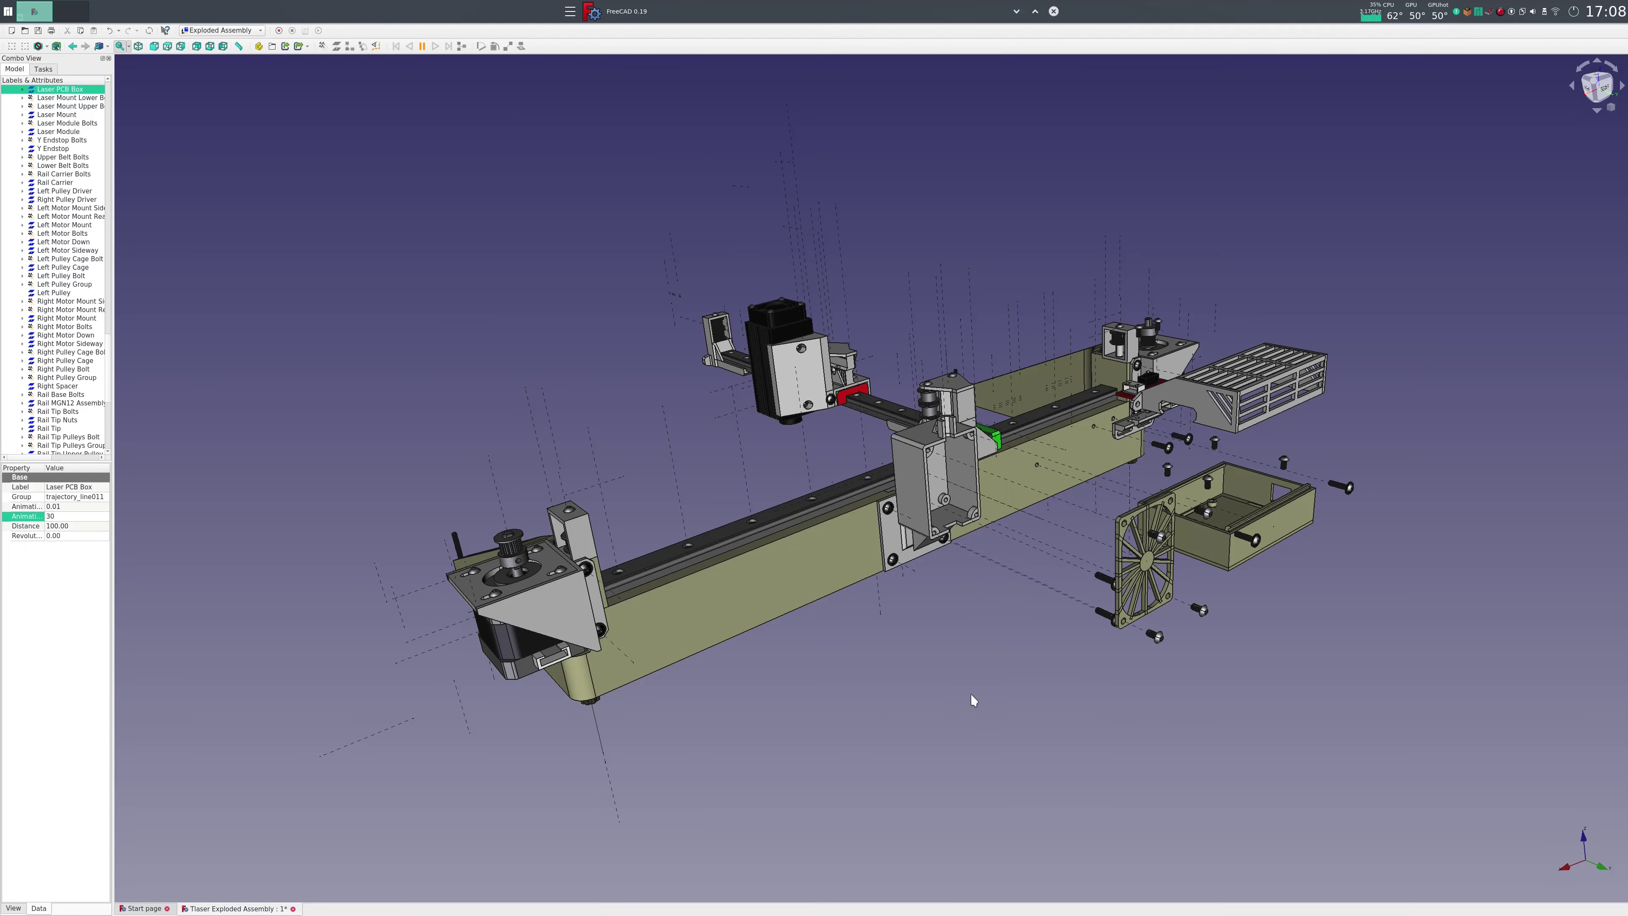
pyautogui.moveTo(954, 703); pyautogui.dragTo(825, 692, button='middle')
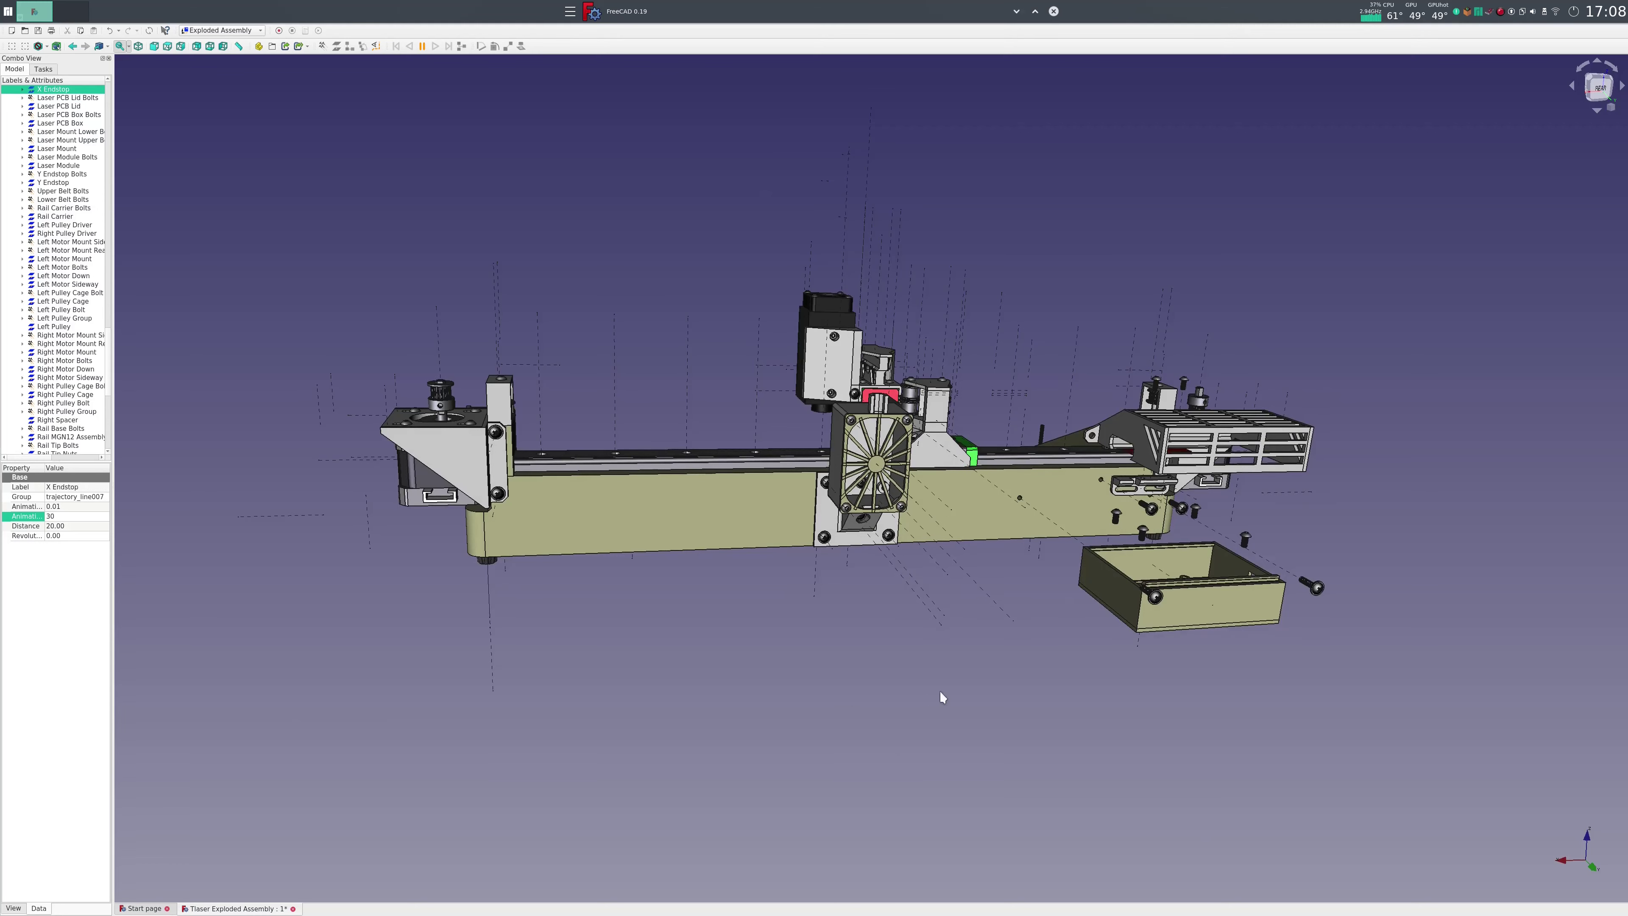
pyautogui.moveTo(1011, 640)
pyautogui.mouseDown(button='middle')
pyautogui.moveTo(1025, 757)
pyautogui.moveTo(1062, 708)
pyautogui.mouseUp(button='middle')
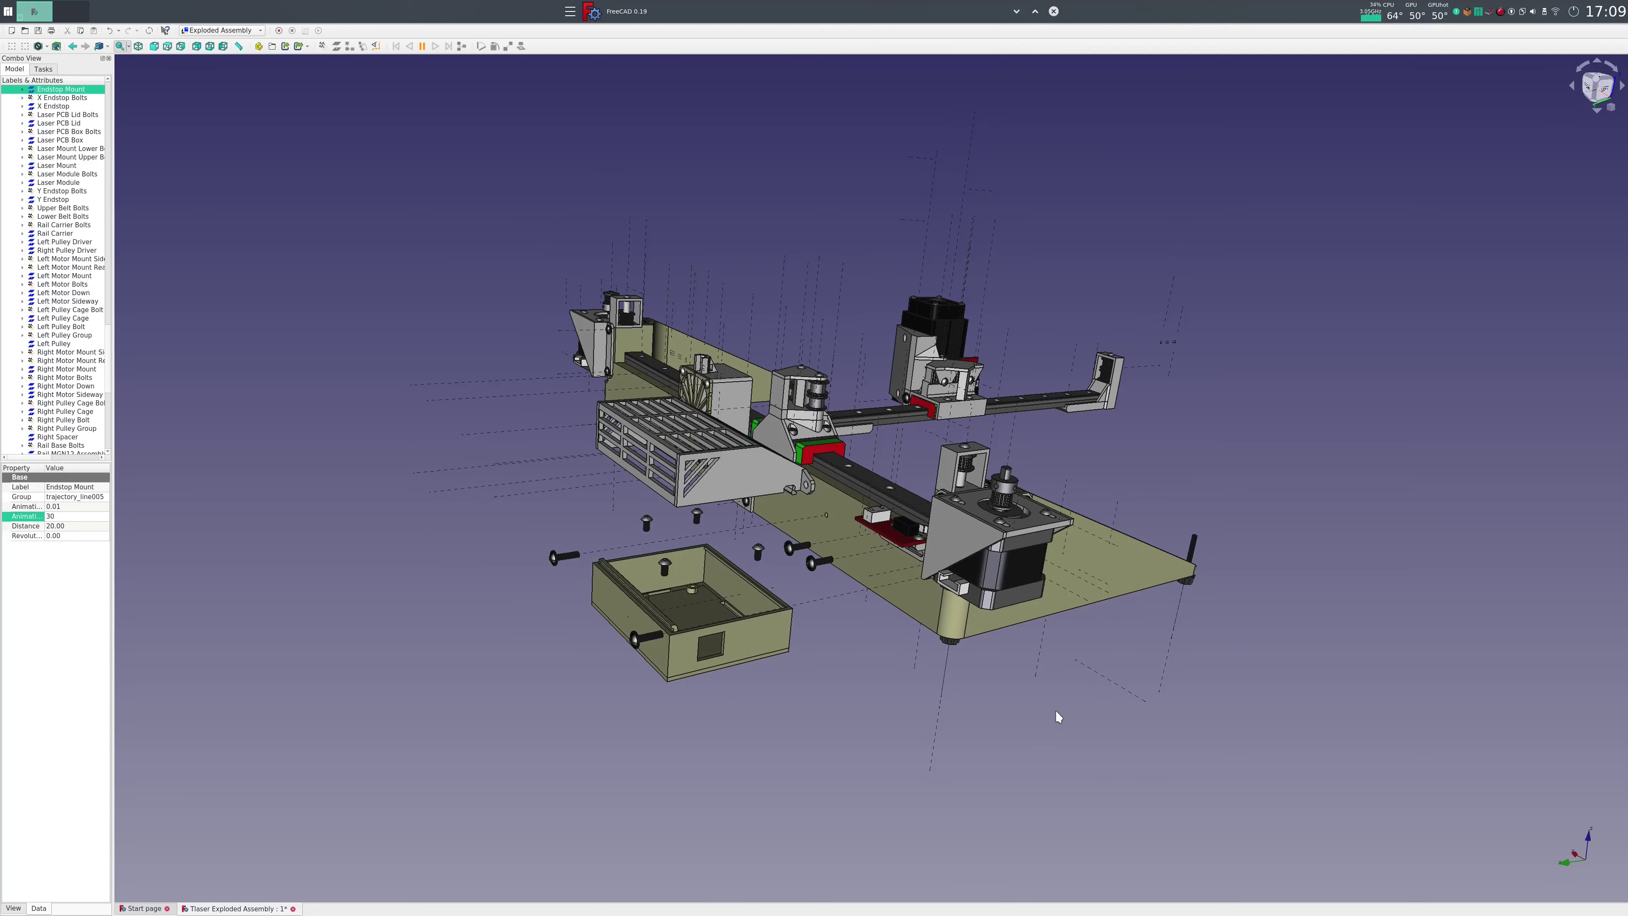
pyautogui.moveTo(1055, 710); pyautogui.dragTo(1095, 686, button='middle')
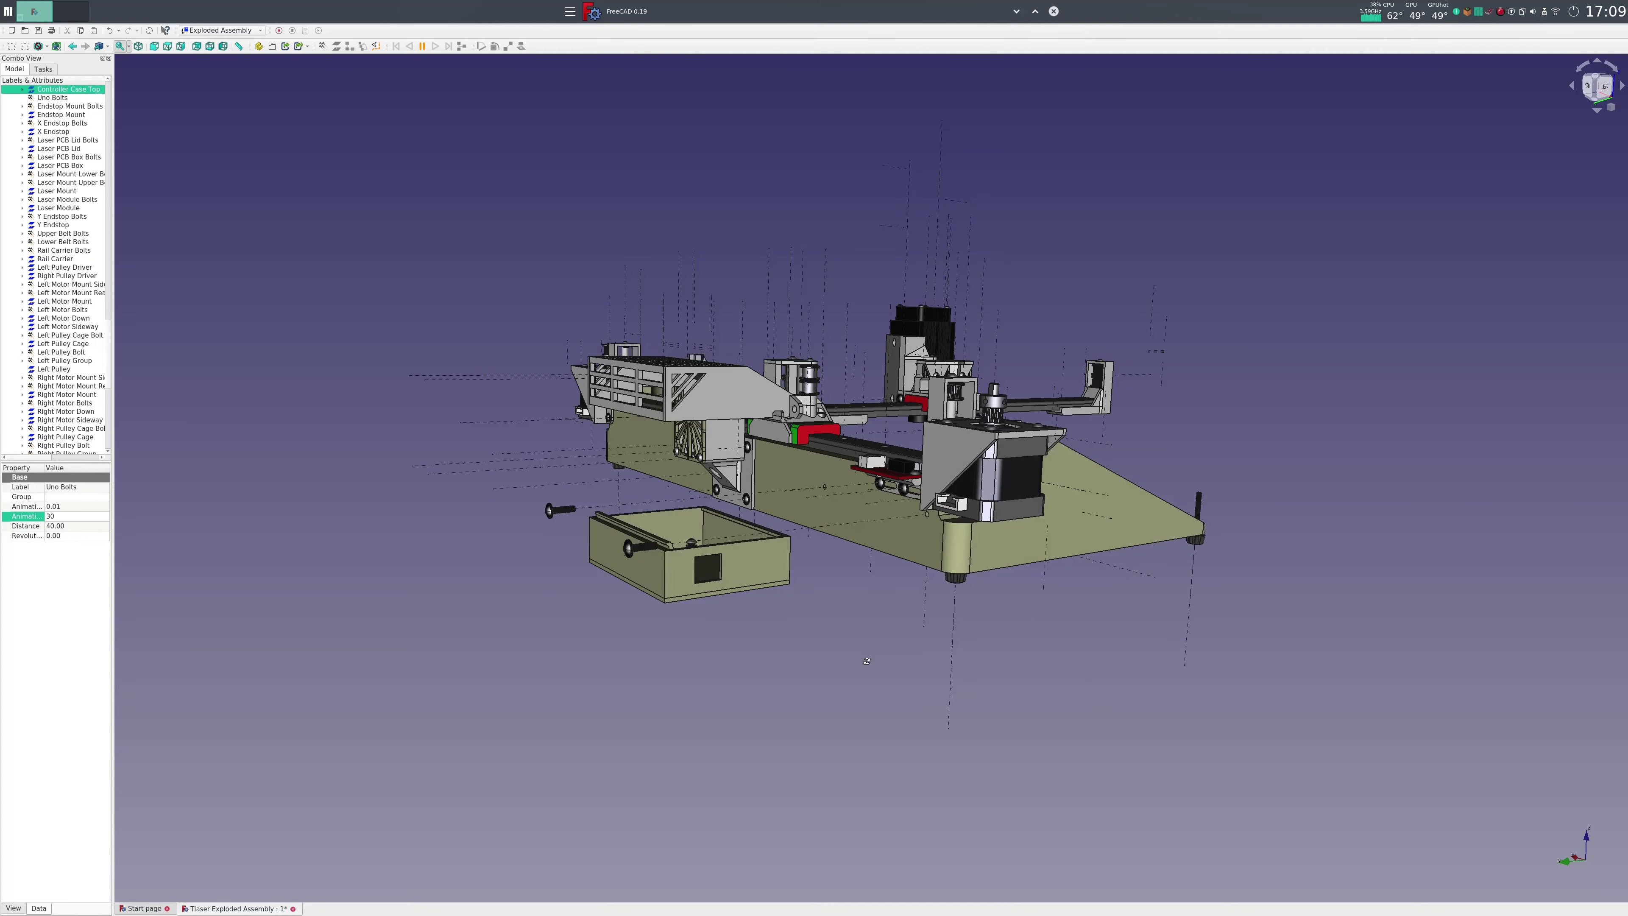
pyautogui.moveTo(992, 687); pyautogui.dragTo(867, 688, button='middle')
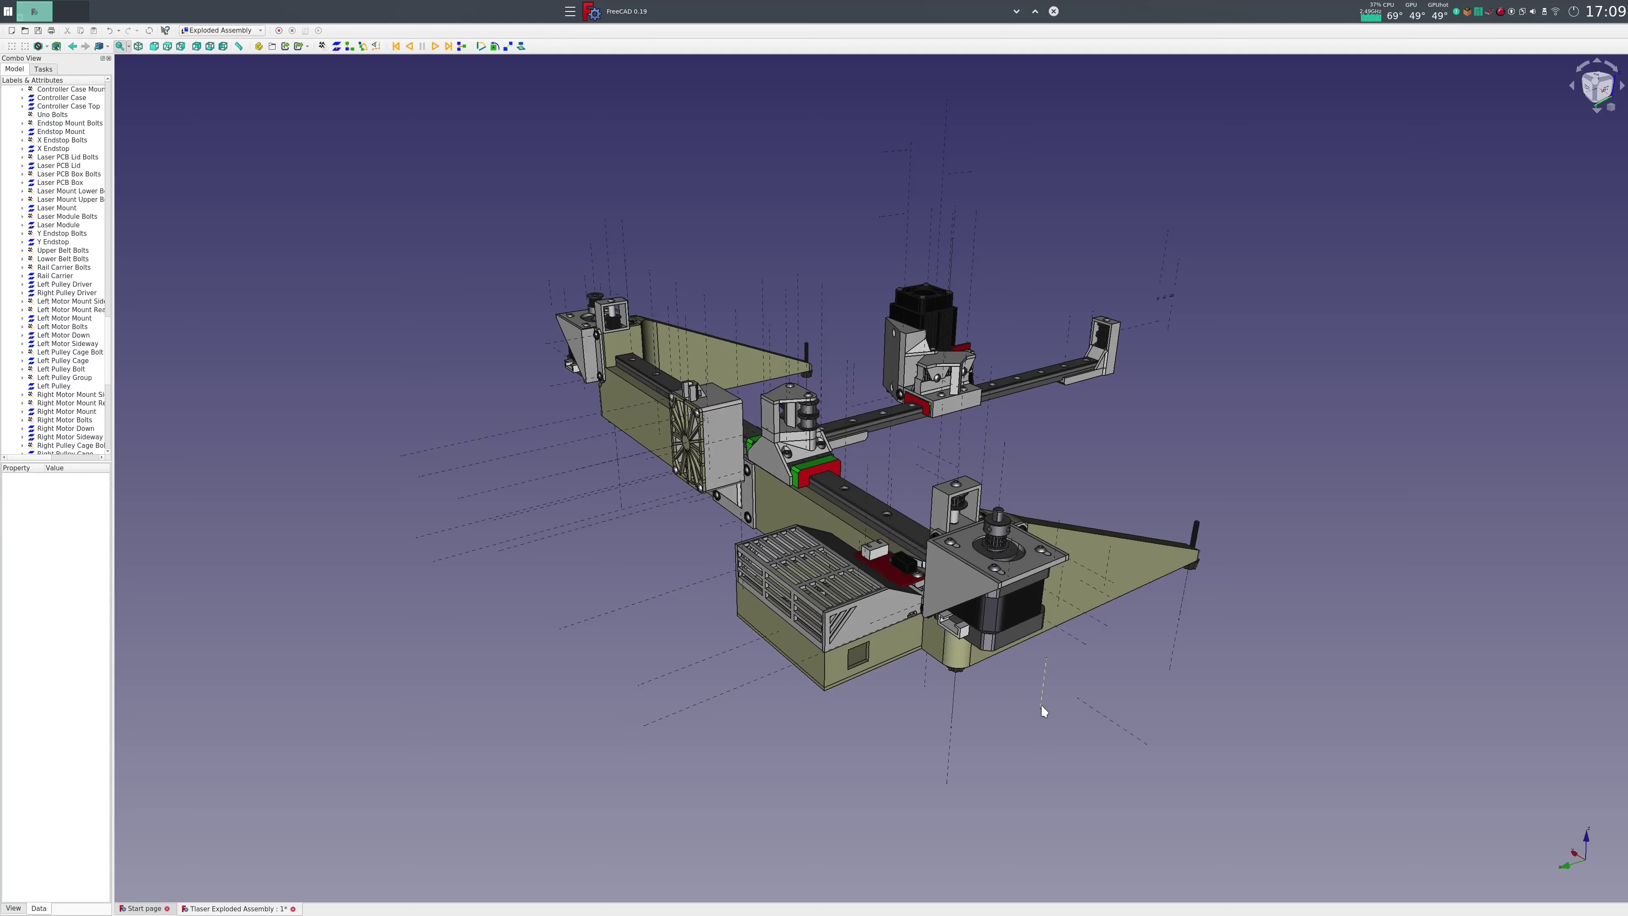
pyautogui.moveTo(1041, 713)
pyautogui.mouseDown(button='middle')
pyautogui.moveTo(765, 724)
pyautogui.moveTo(500, 627)
pyautogui.moveTo(790, 666)
pyautogui.mouseUp(button='middle')
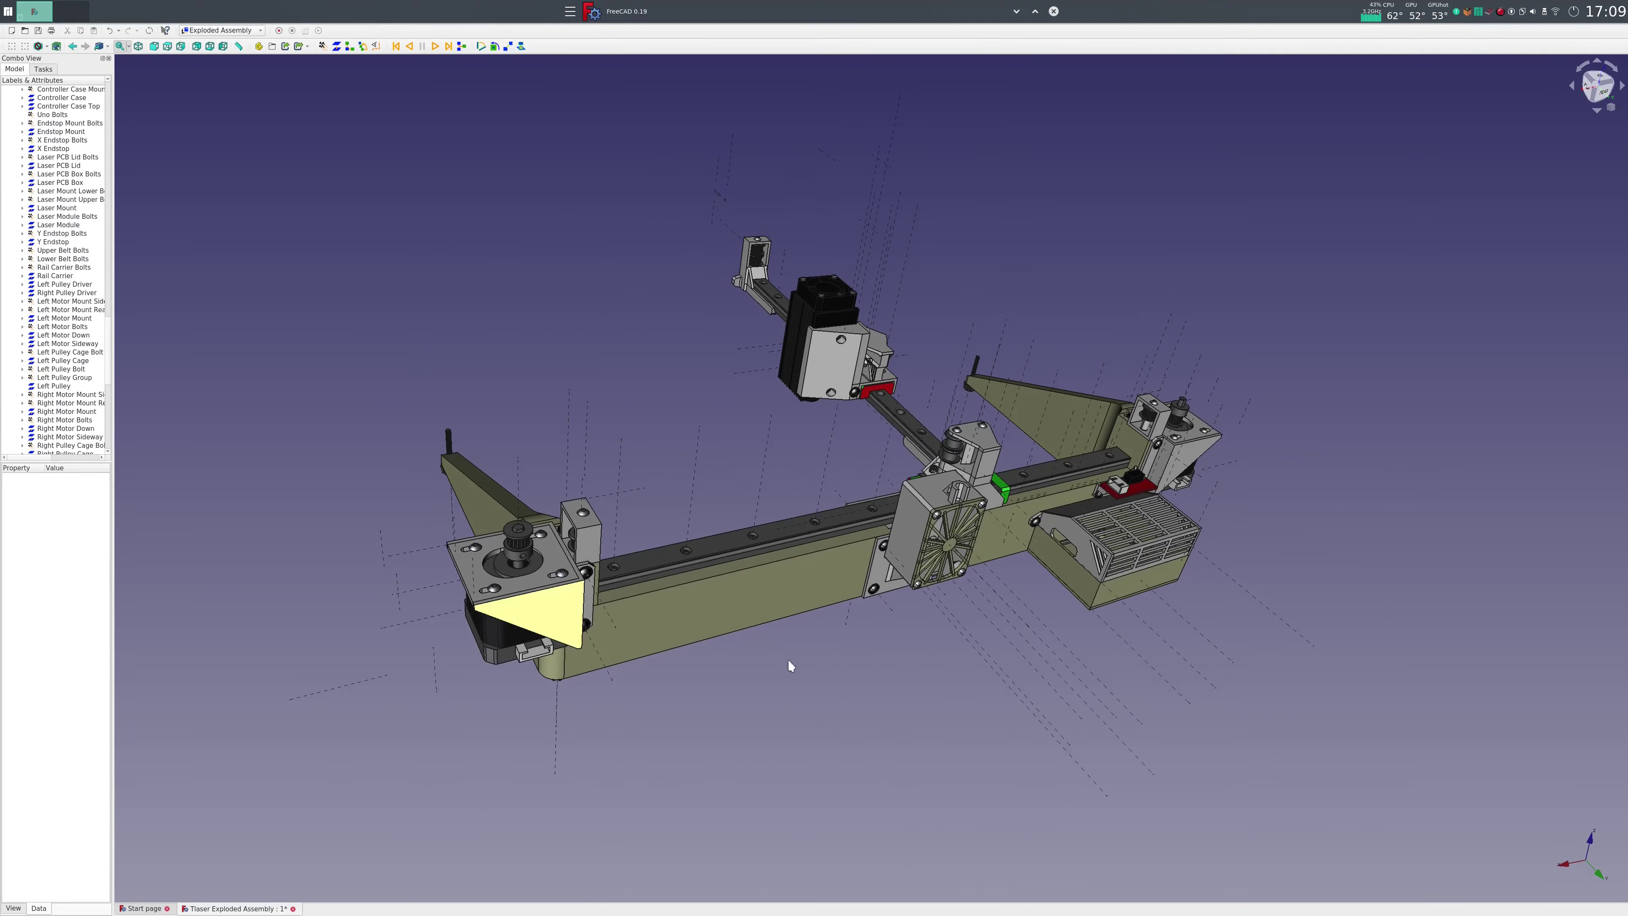
pyautogui.moveTo(1084, 689)
pyautogui.mouseDown(button='middle')
pyautogui.moveTo(843, 676)
pyautogui.moveTo(869, 532)
pyautogui.mouseUp(button='middle')
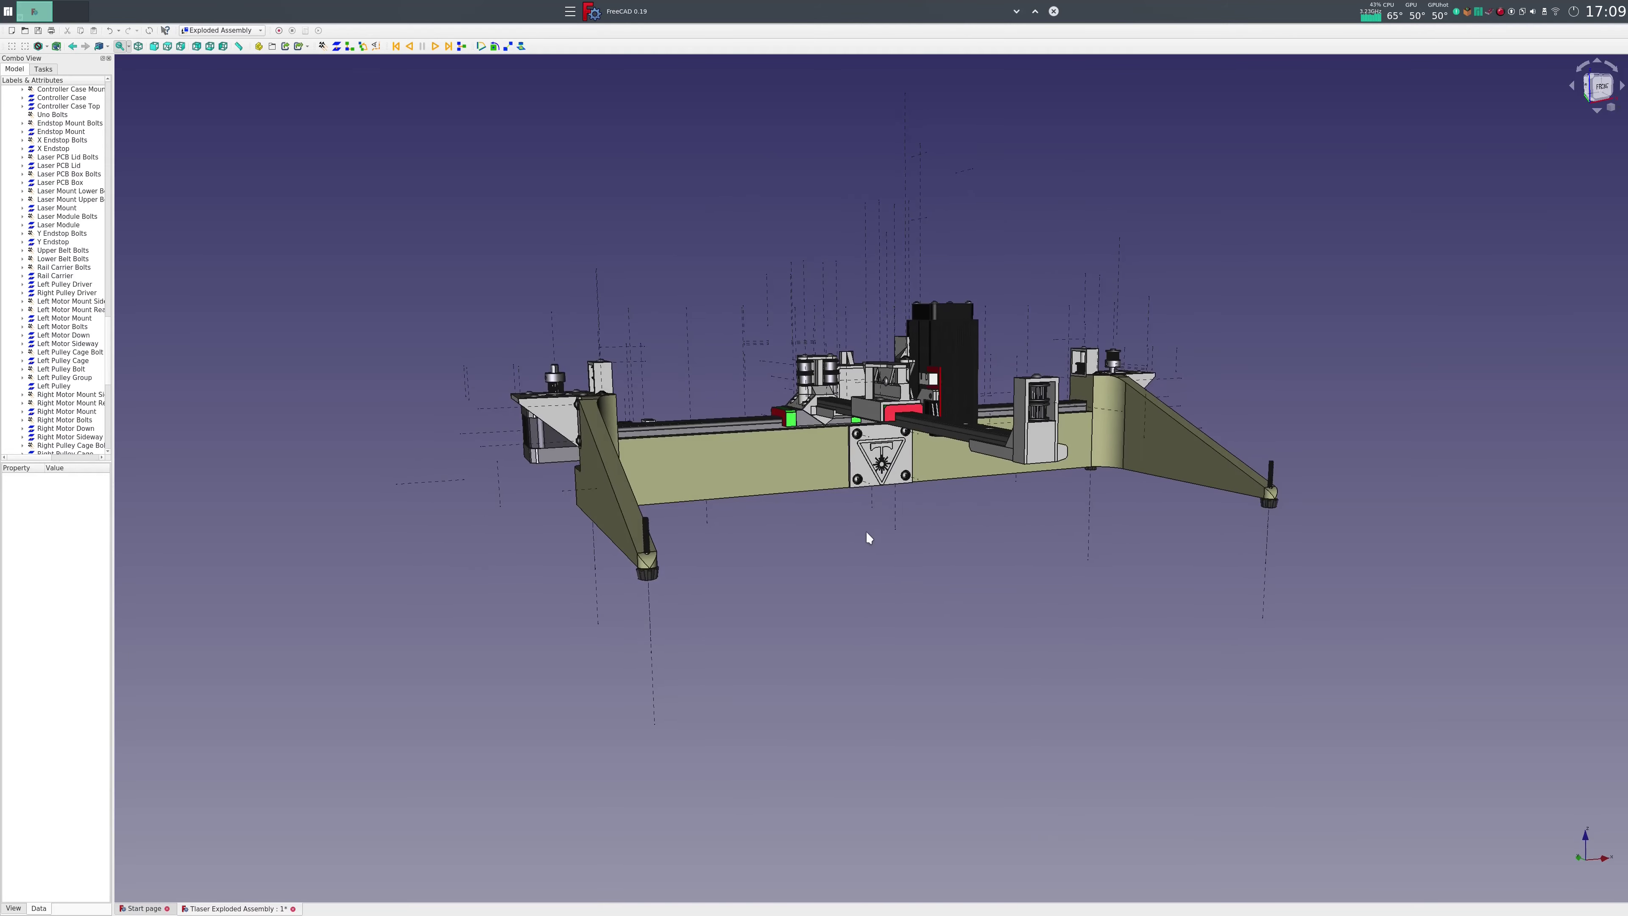